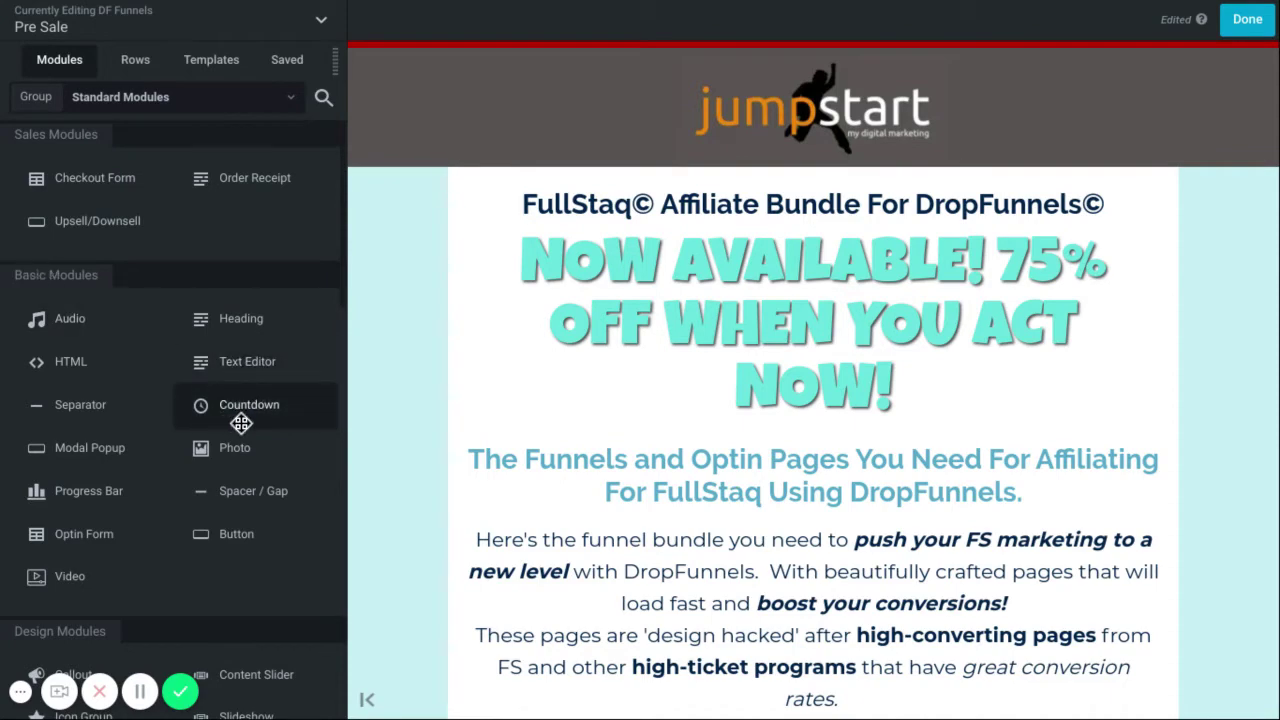
# Step: Insert a Countdown module between the "Now Available" headline and the subheading, and open its general settings
pyautogui.moveTo(241, 423); pyautogui.dragTo(789, 467)
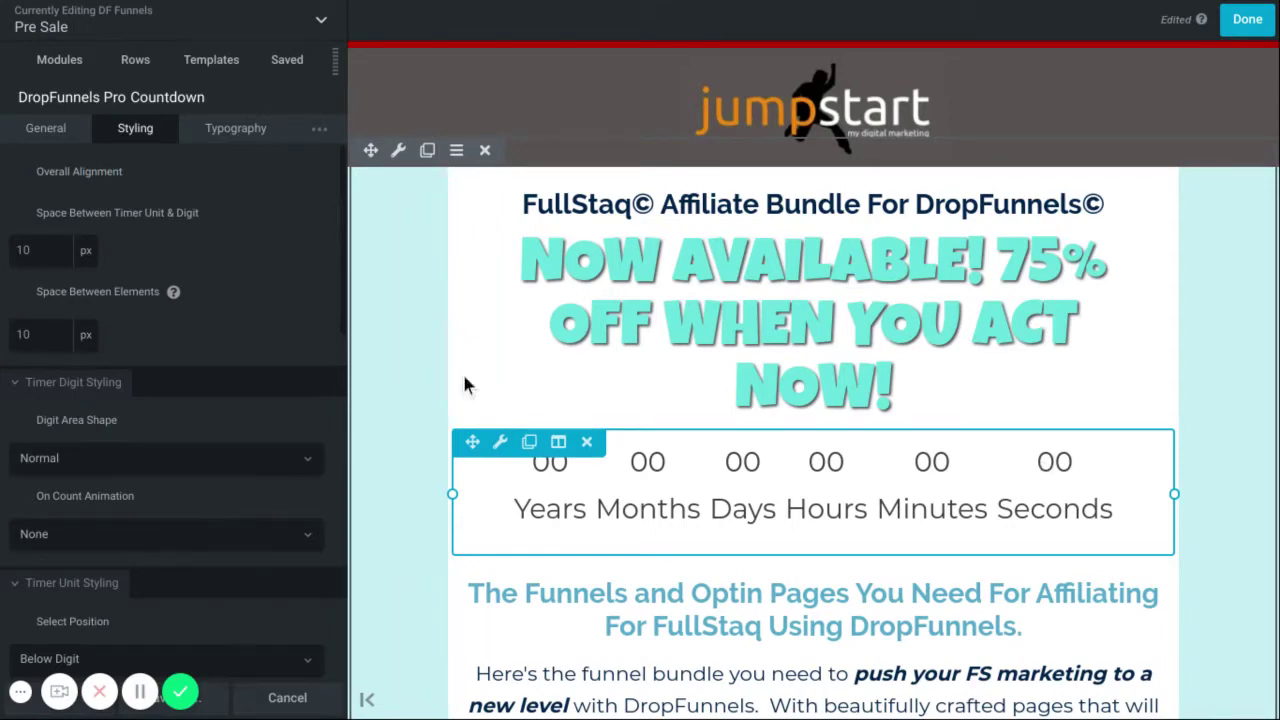
pyautogui.click(50, 129)
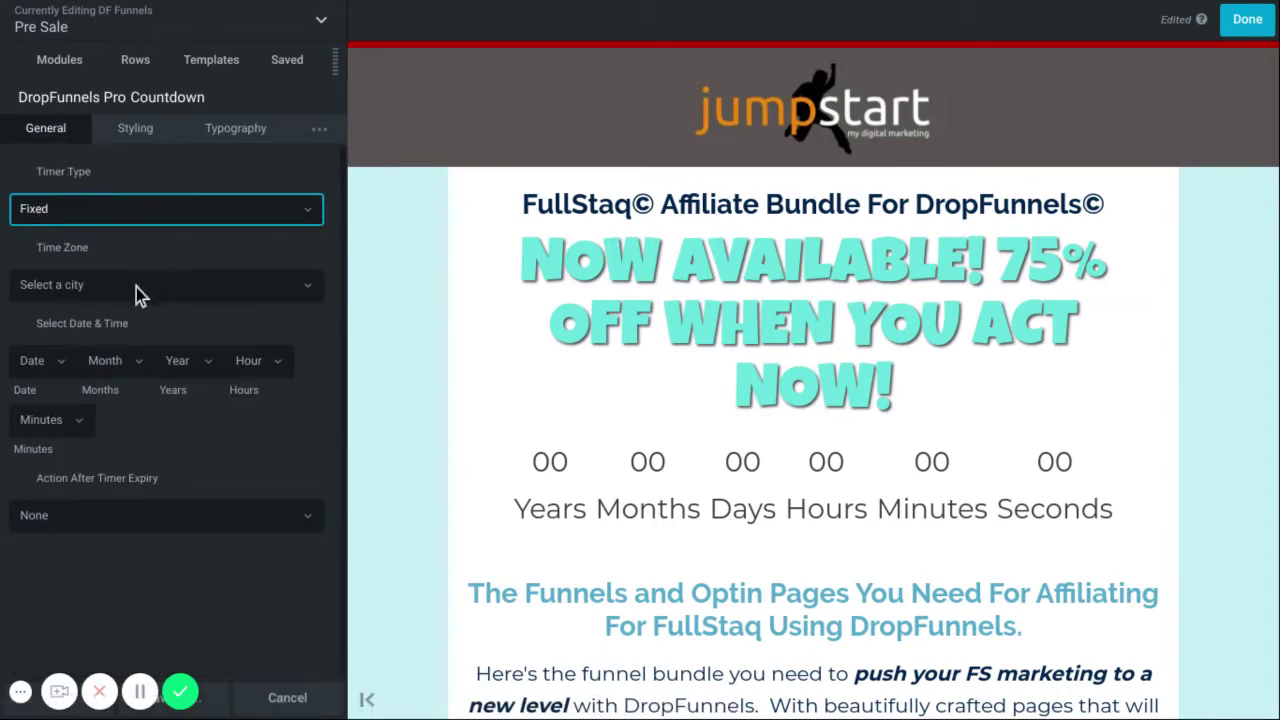
# Step: Set the fixed countdown's end date to 01 Apr 2020
pyautogui.click(58, 362)
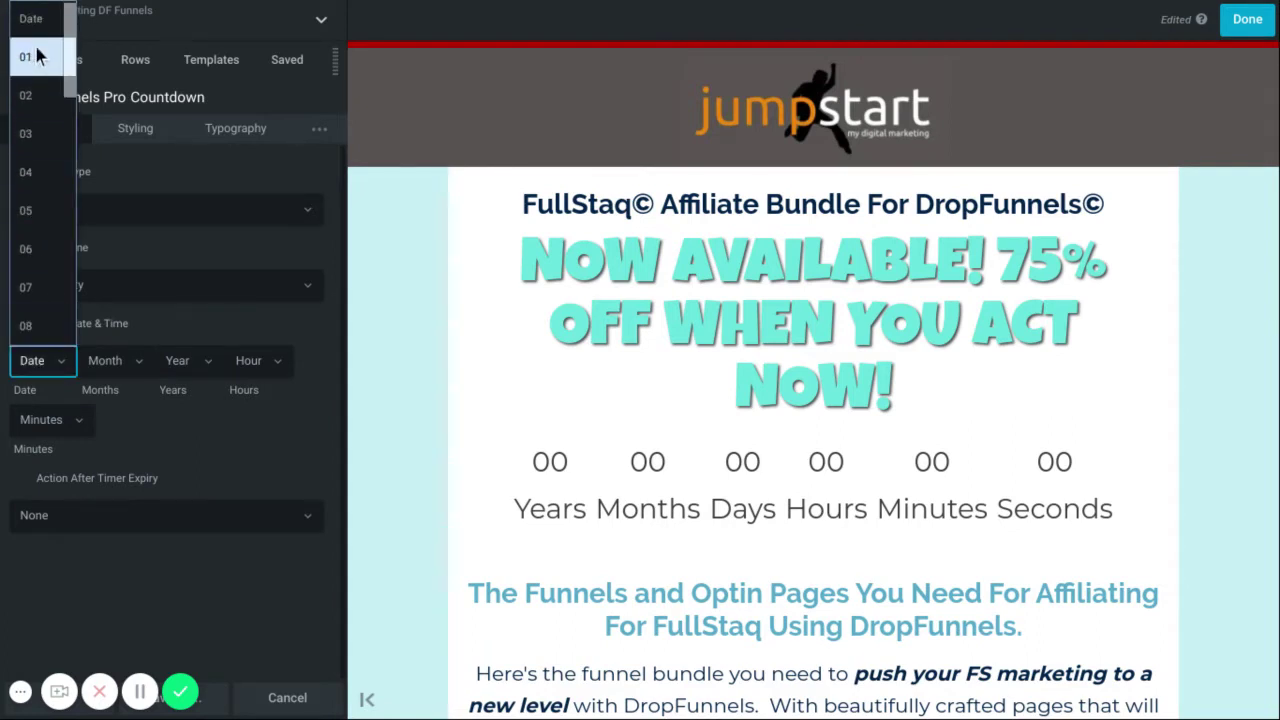
pyautogui.click(34, 62)
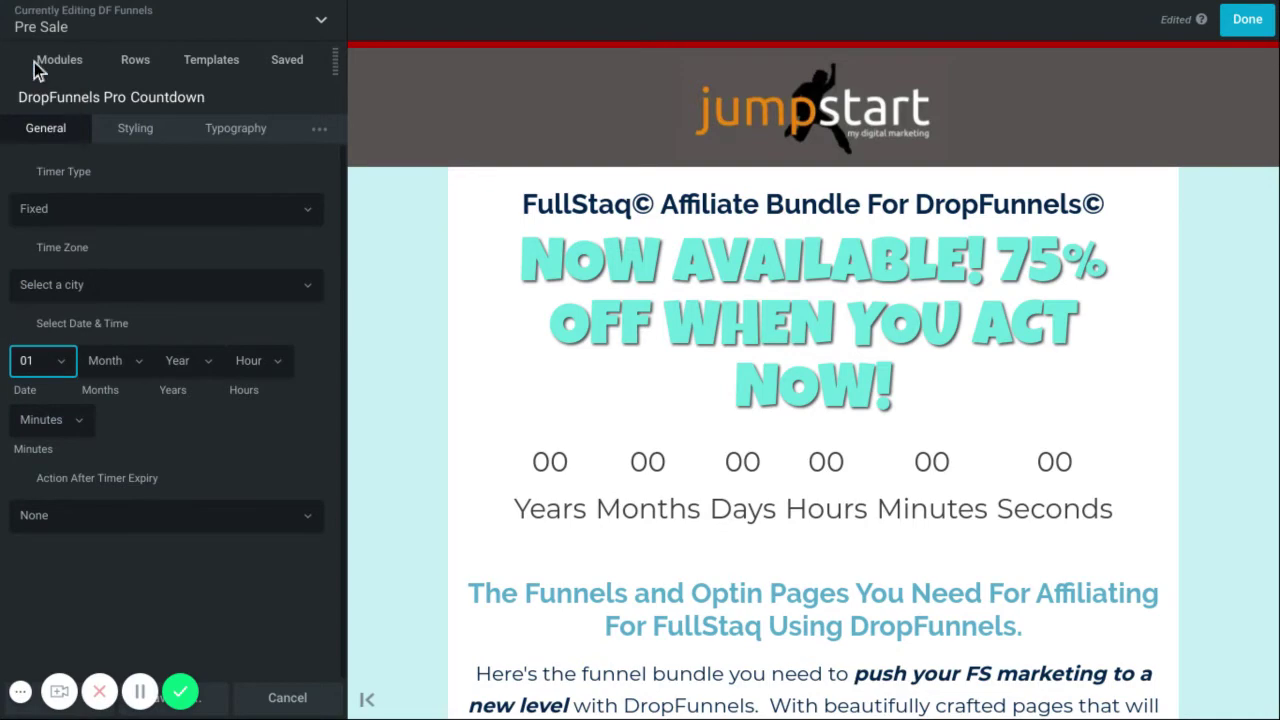
pyautogui.click(130, 360)
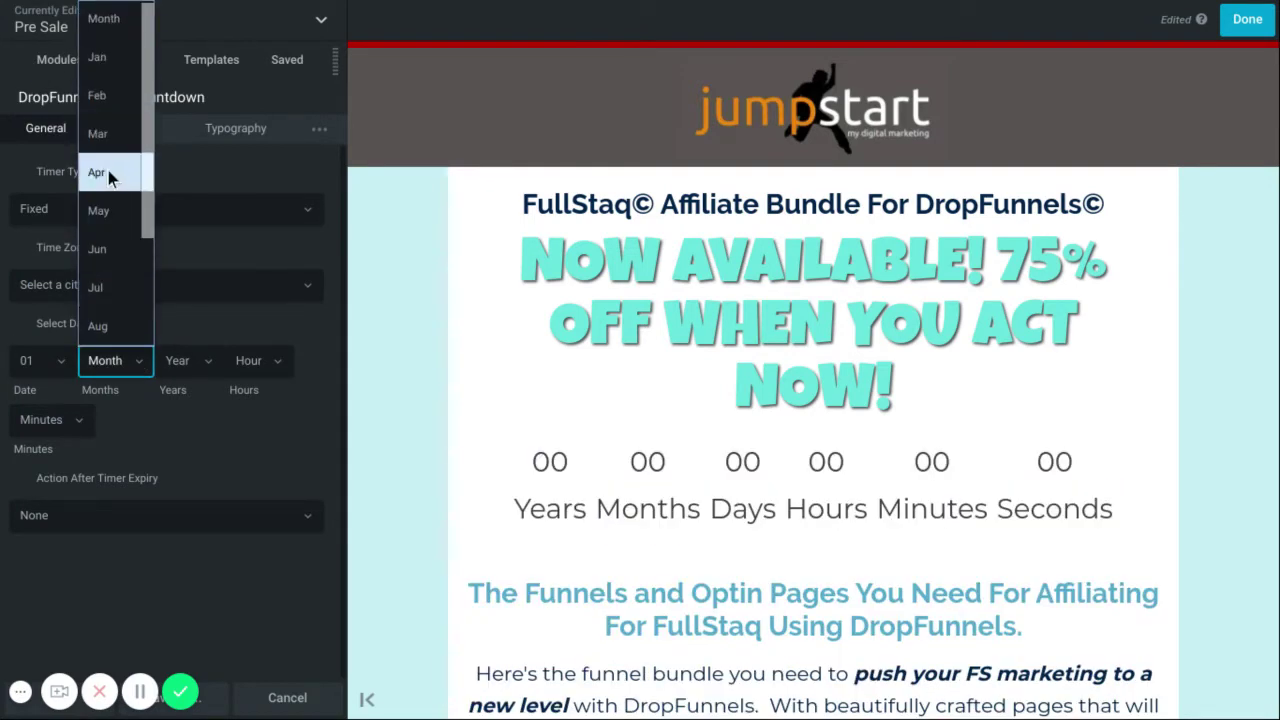
pyautogui.click(108, 172)
pyautogui.click(192, 372)
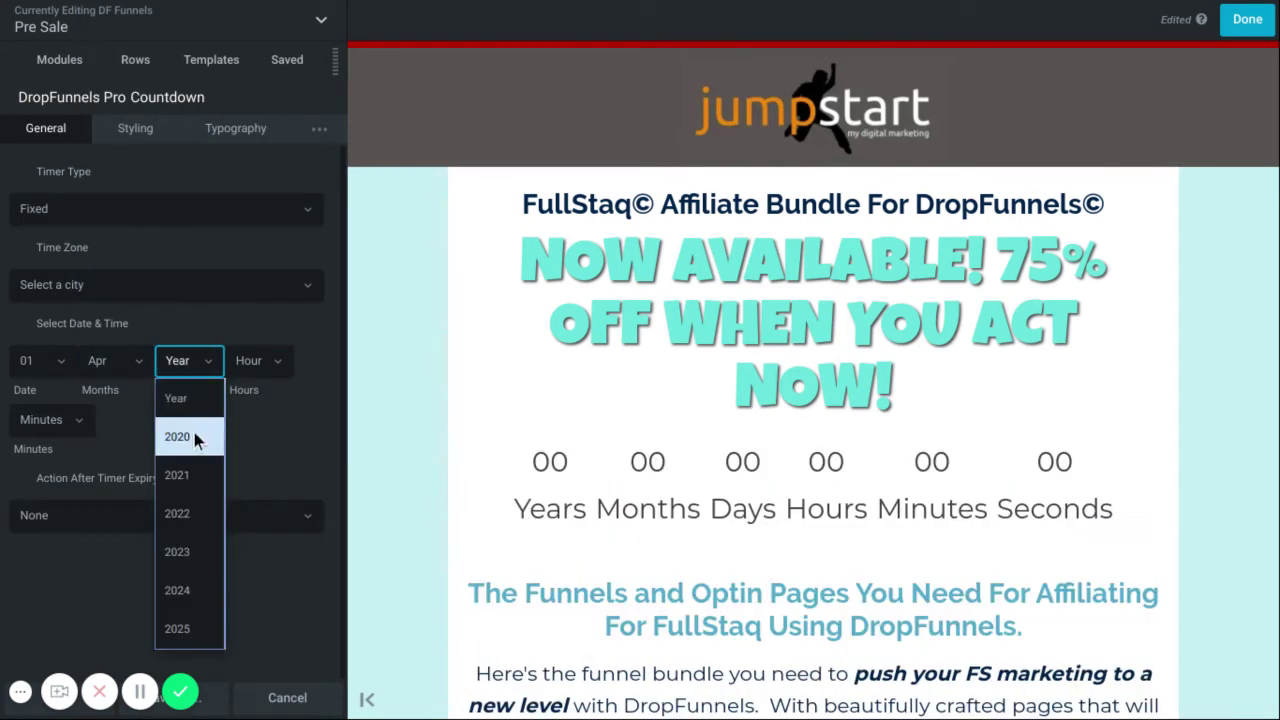
pyautogui.click(194, 436)
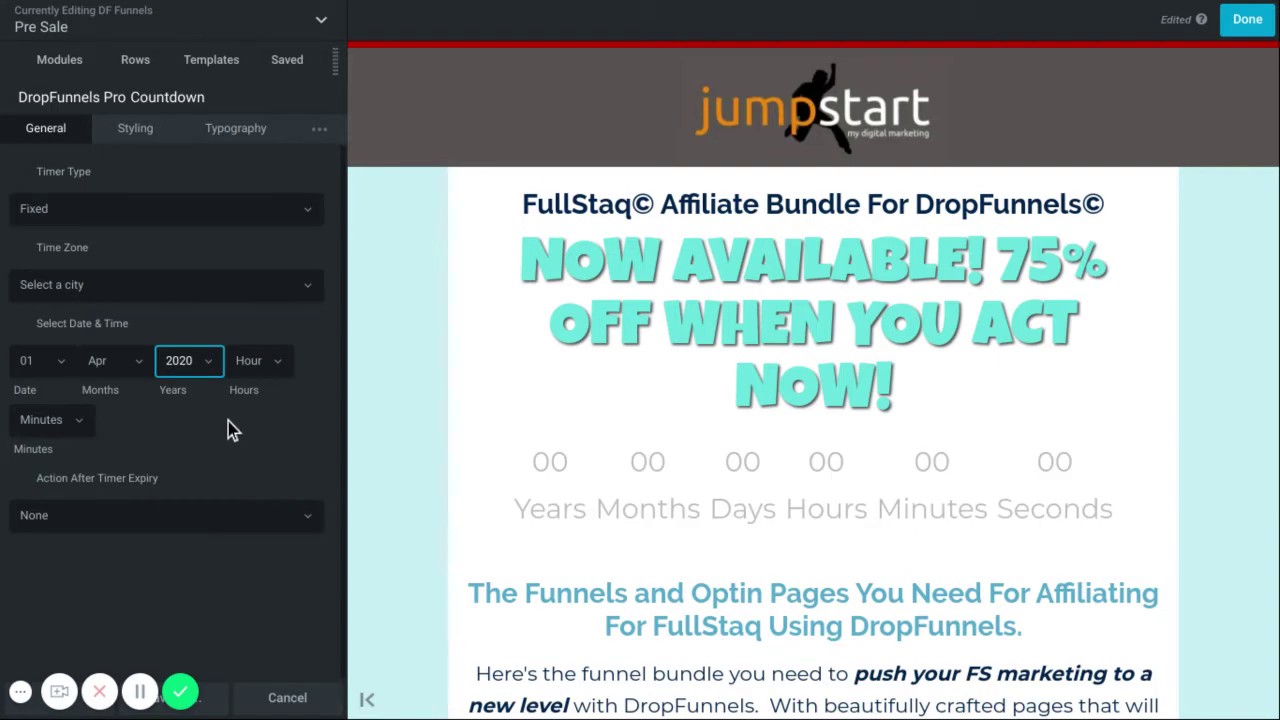
# Step: Set the countdown's end time to hour 00 and minute 01, and review the available actions after timer expiry
pyautogui.click(262, 366)
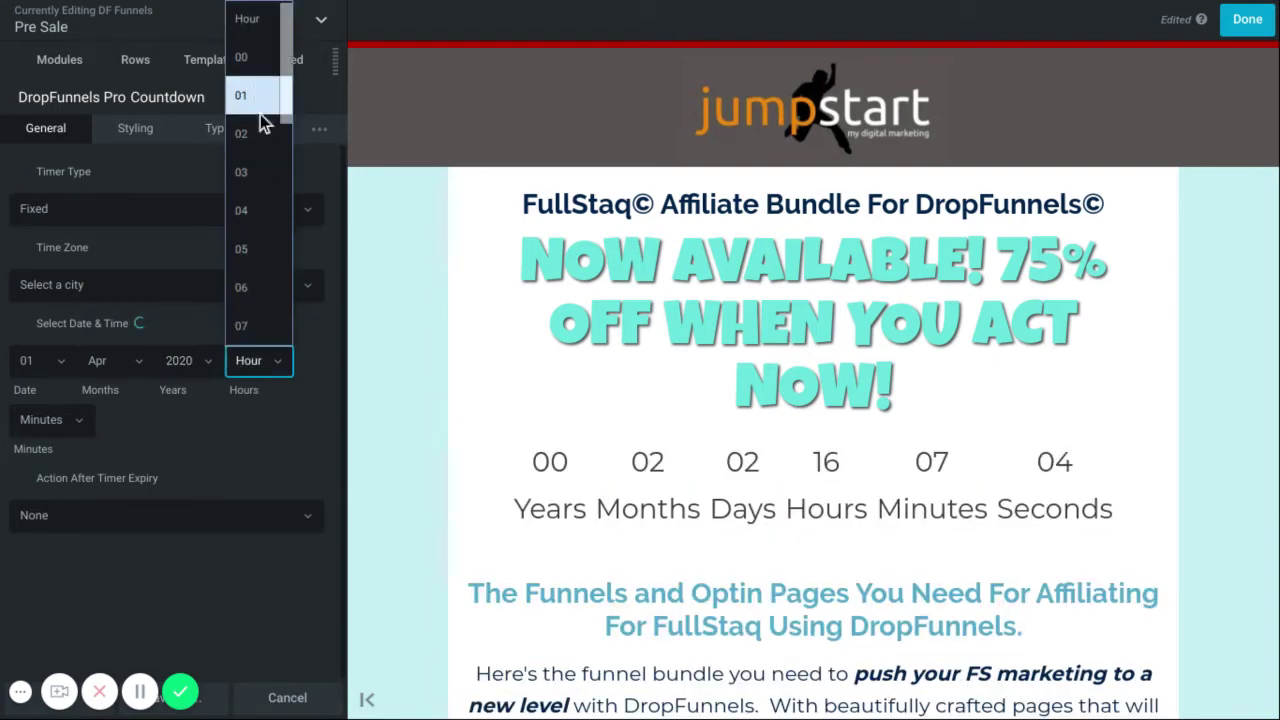
pyautogui.click(251, 60)
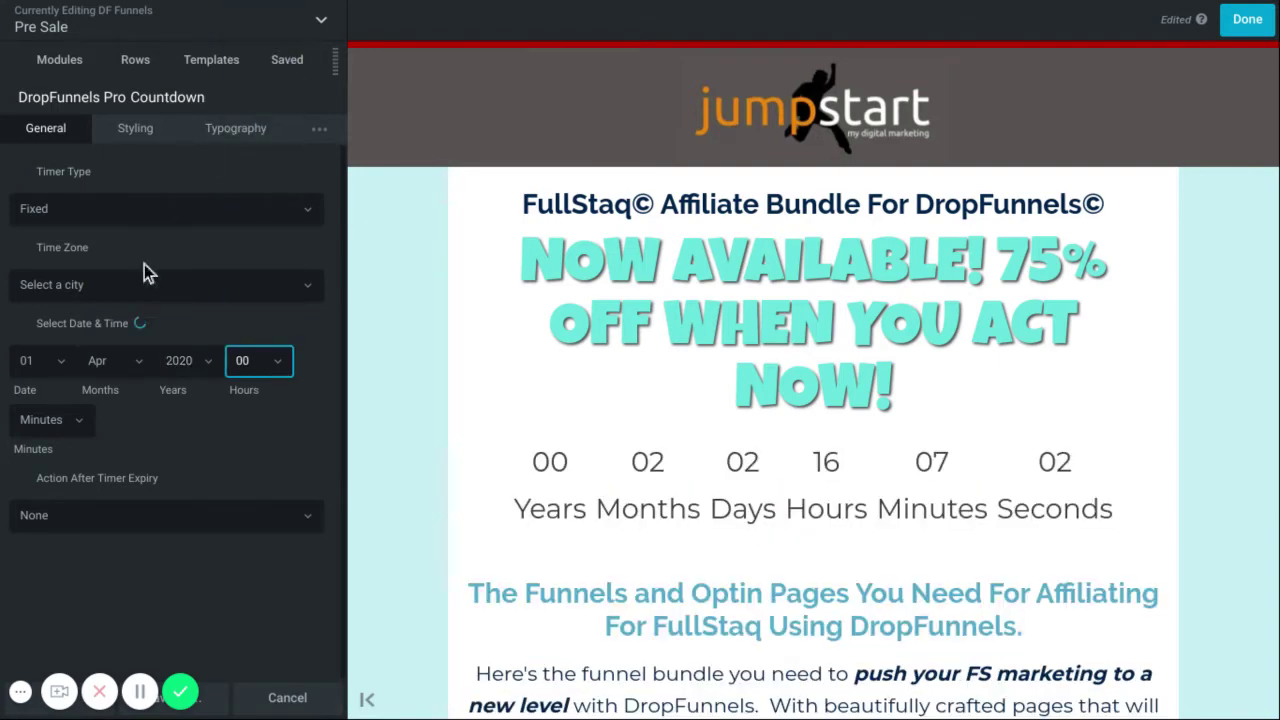
pyautogui.click(62, 433)
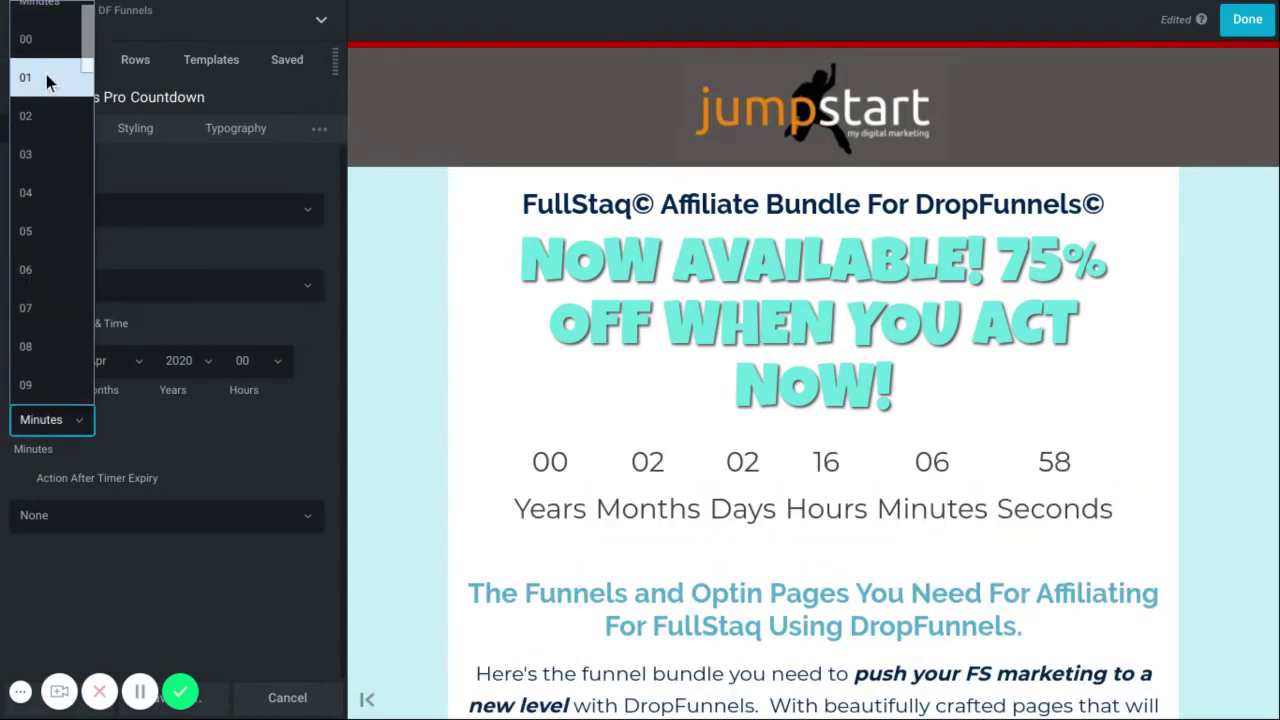
pyautogui.click(46, 77)
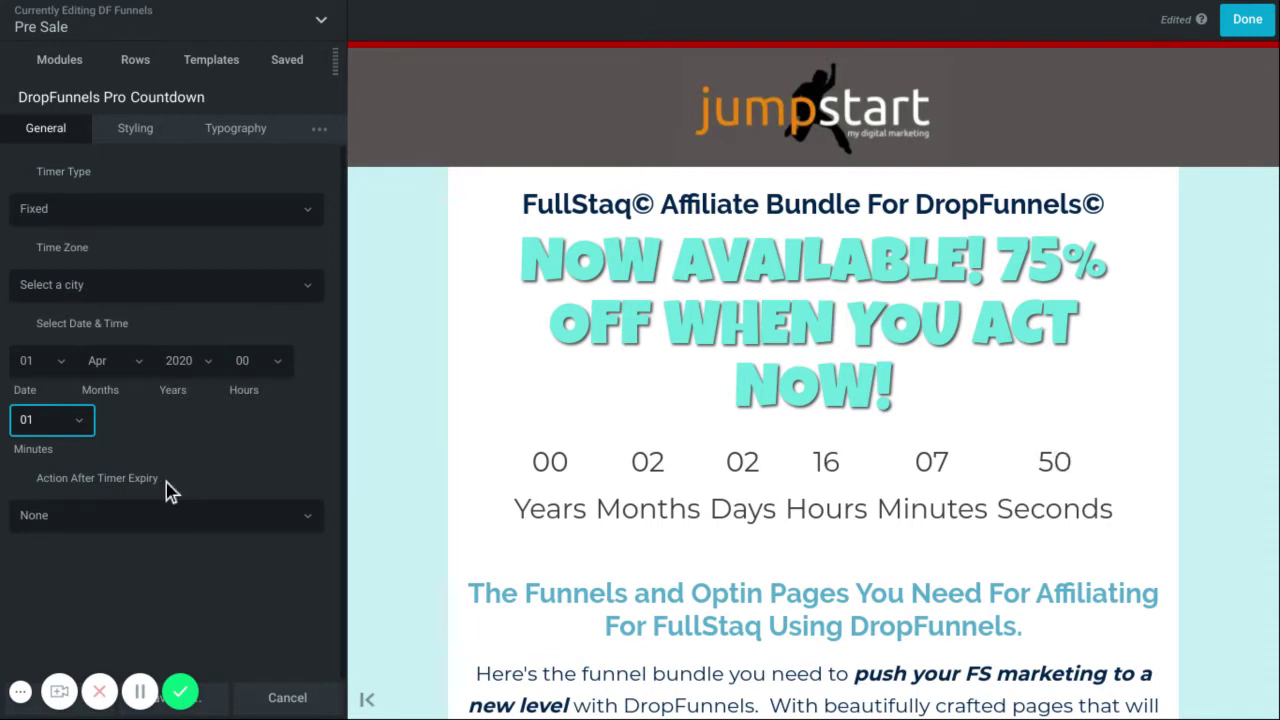
pyautogui.click(306, 518)
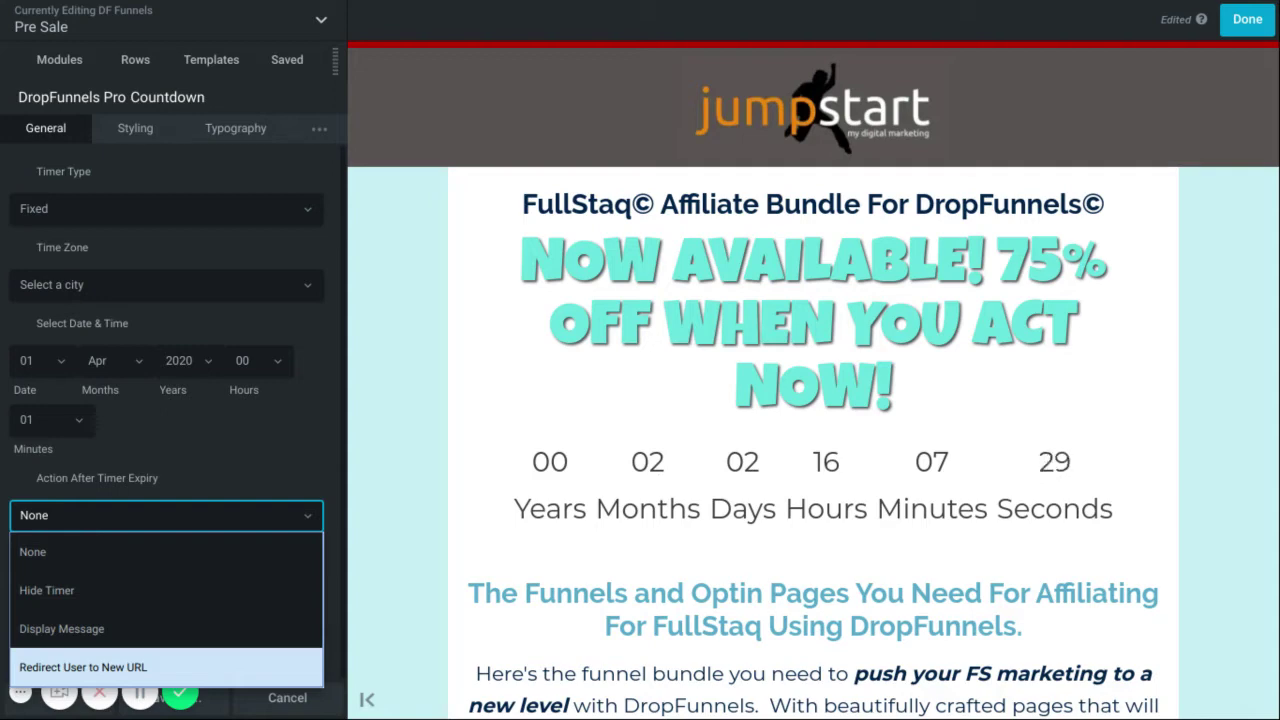
pyautogui.click(210, 452)
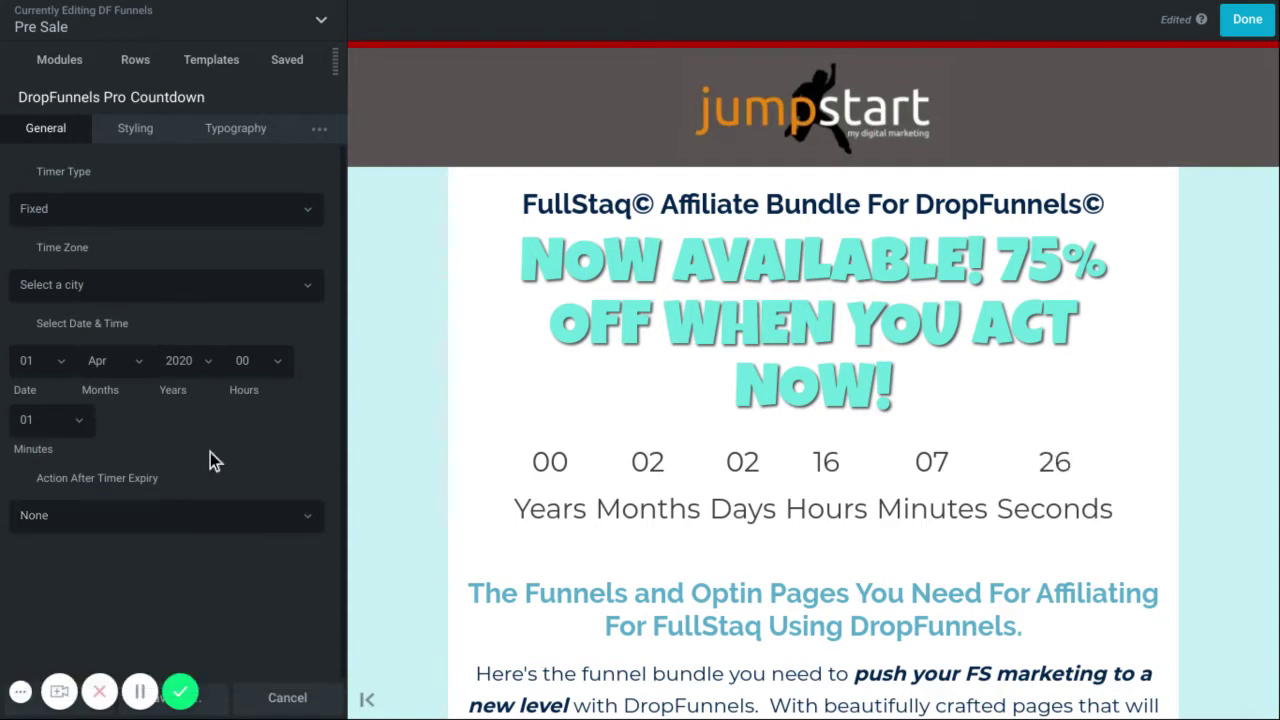
# Step: In the countdown's styling settings, try 53 px and 0 px for the space between timer unit and digit
pyautogui.click(137, 129)
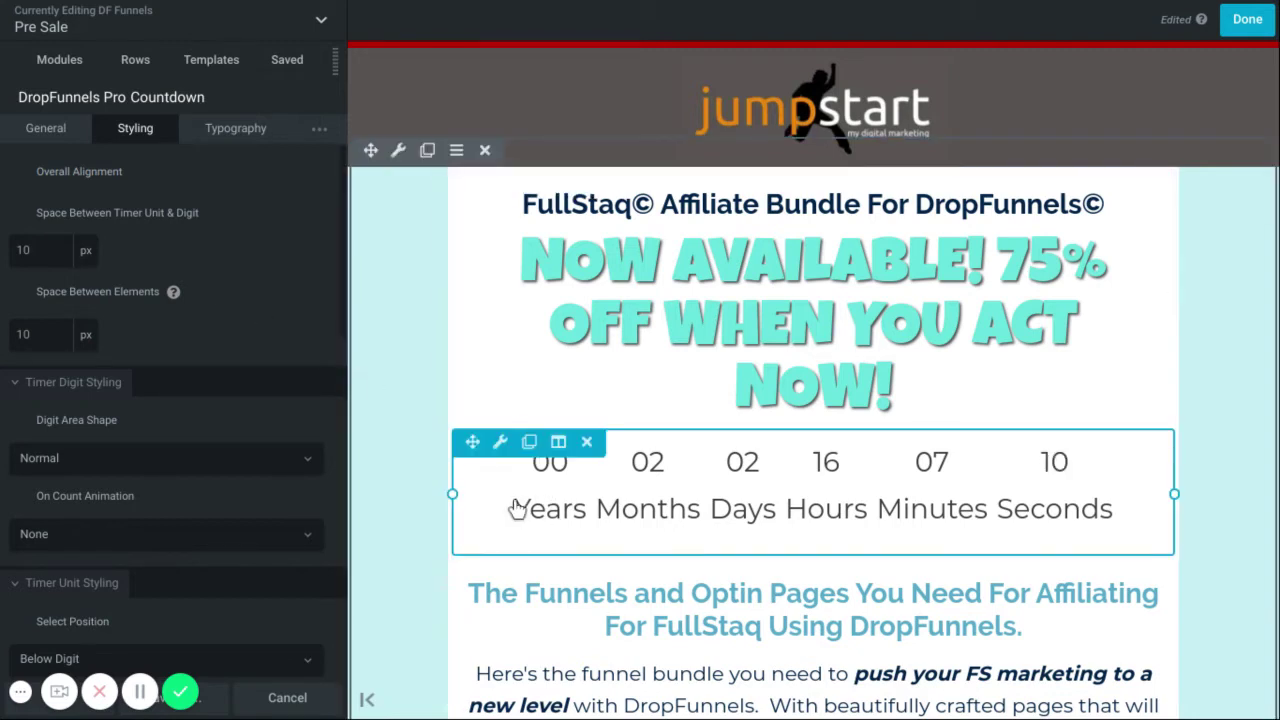
pyautogui.click(37, 248)
pyautogui.moveTo(23, 291); pyautogui.dragTo(178, 302)
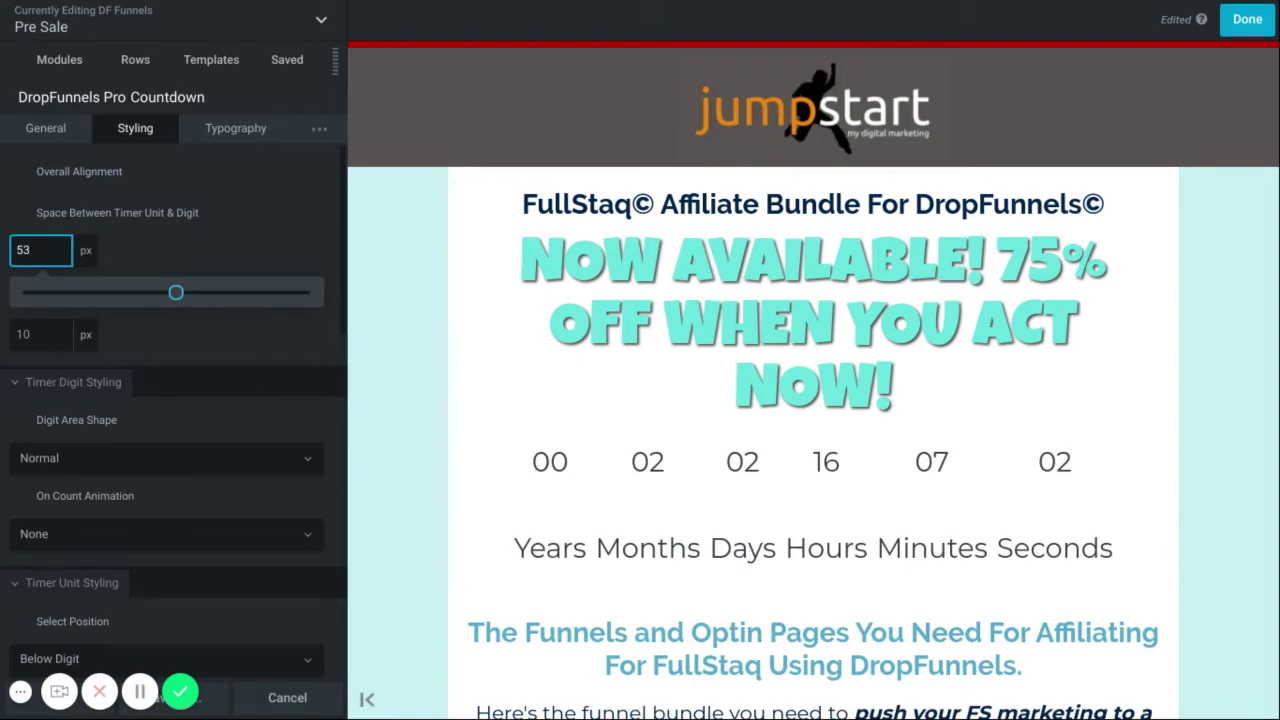
pyautogui.moveTo(176, 292); pyautogui.dragTo(8, 305)
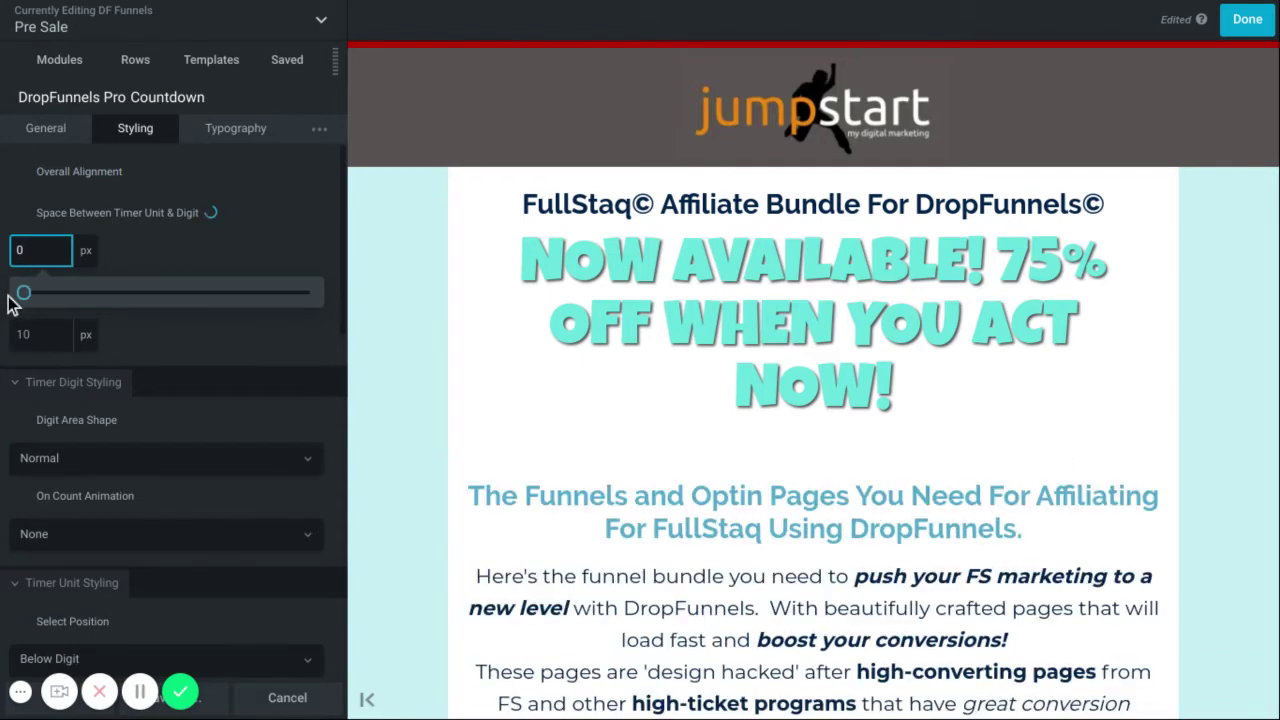
# Step: Try 55 px and 0 px for the space between the countdown elements
pyautogui.click(50, 338)
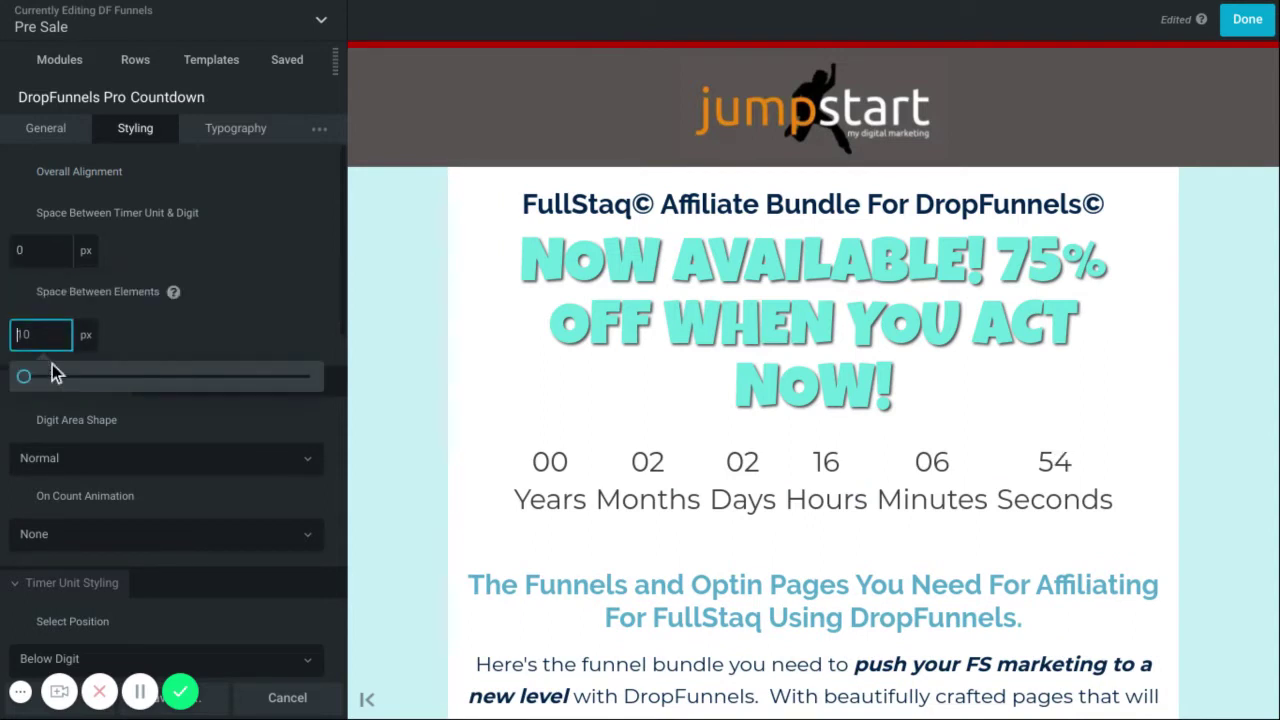
pyautogui.moveTo(25, 382); pyautogui.dragTo(184, 389)
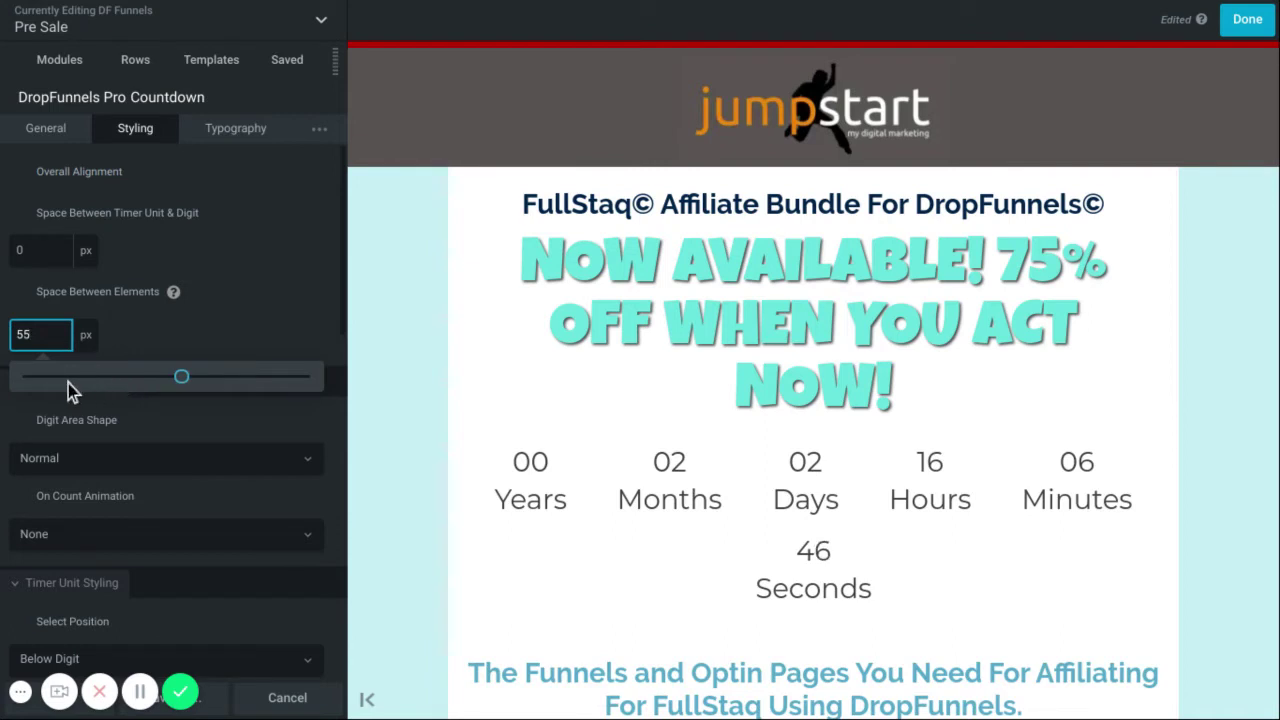
pyautogui.moveTo(186, 380); pyautogui.dragTo(2, 395)
# Step: Set both the space between timer unit and digit and the space between elements to 10 px
pyautogui.click(28, 249)
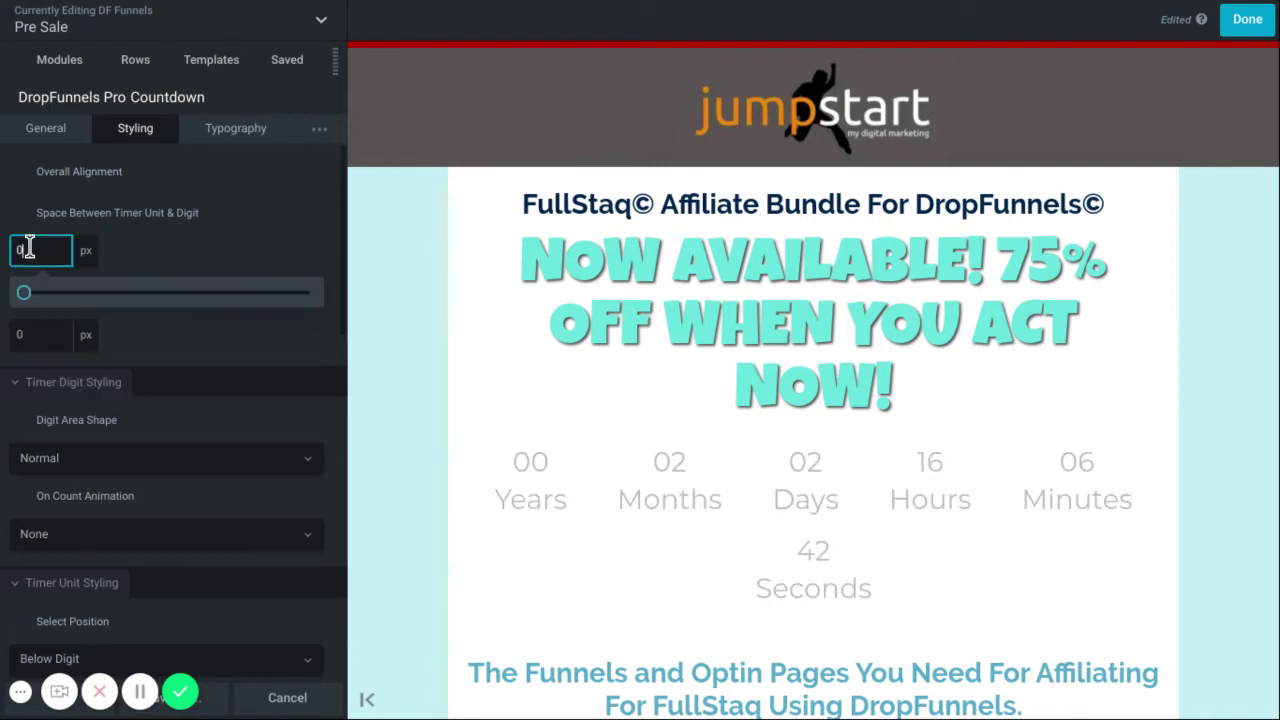
pyautogui.write('1')
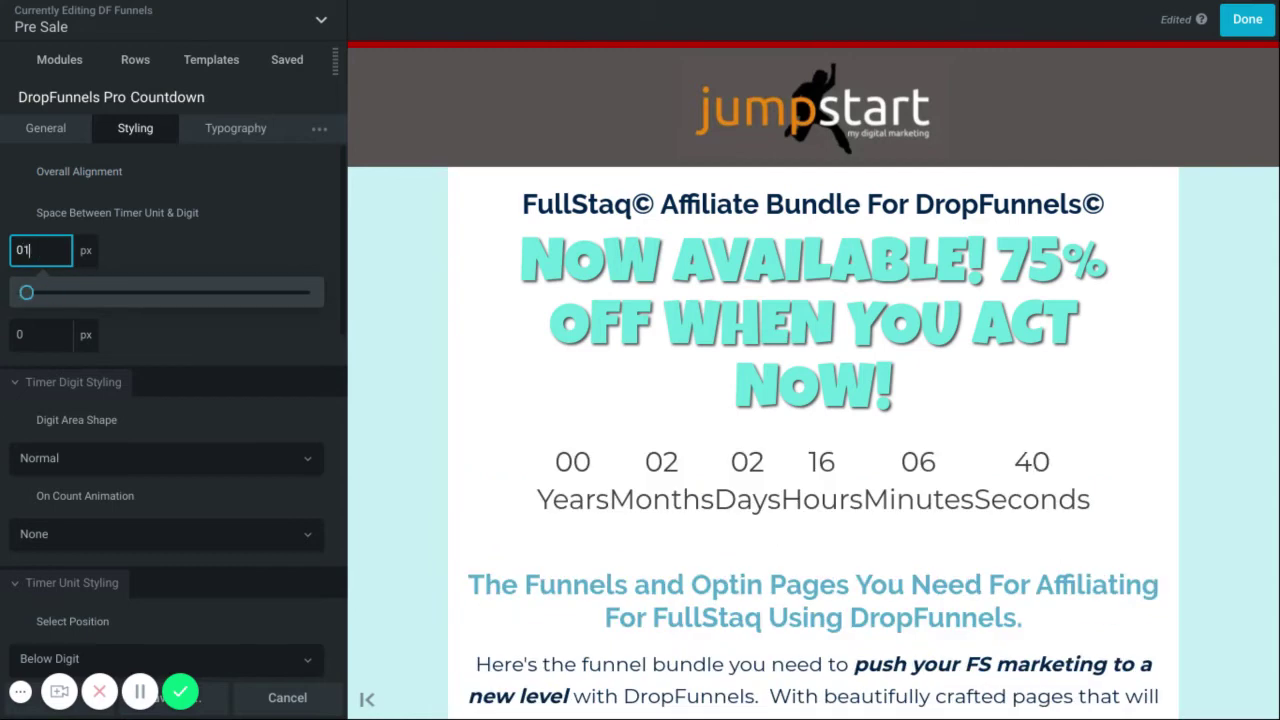
pyautogui.click(22, 334)
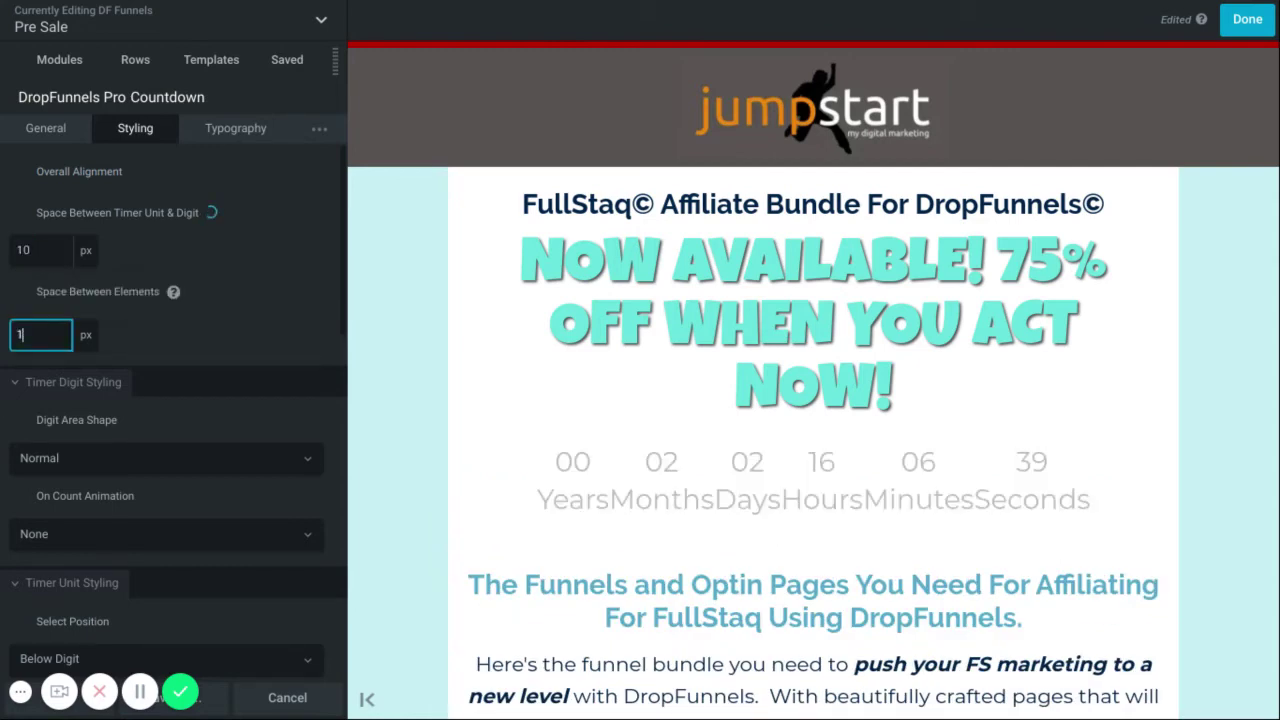
pyautogui.write('1')
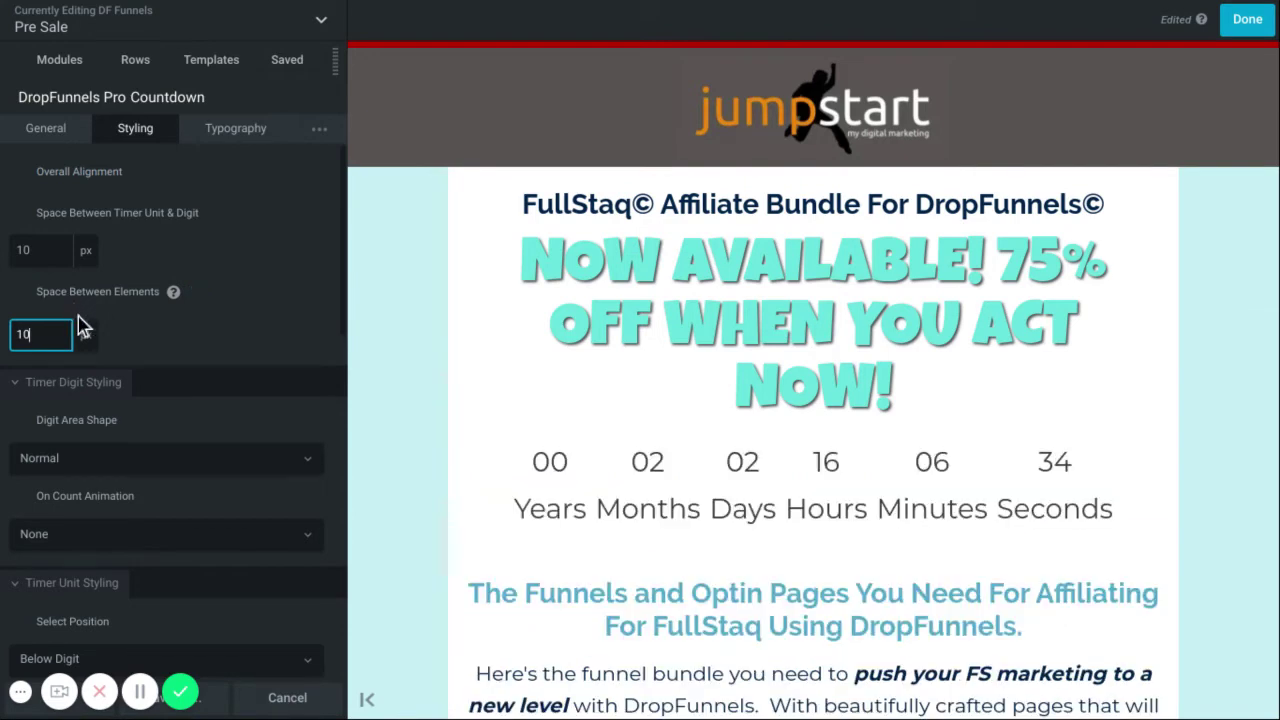
# Step: Try the Custom digit area shape, and set the countdown's digit area shape to Circle
pyautogui.scroll(-1, 78, 317)
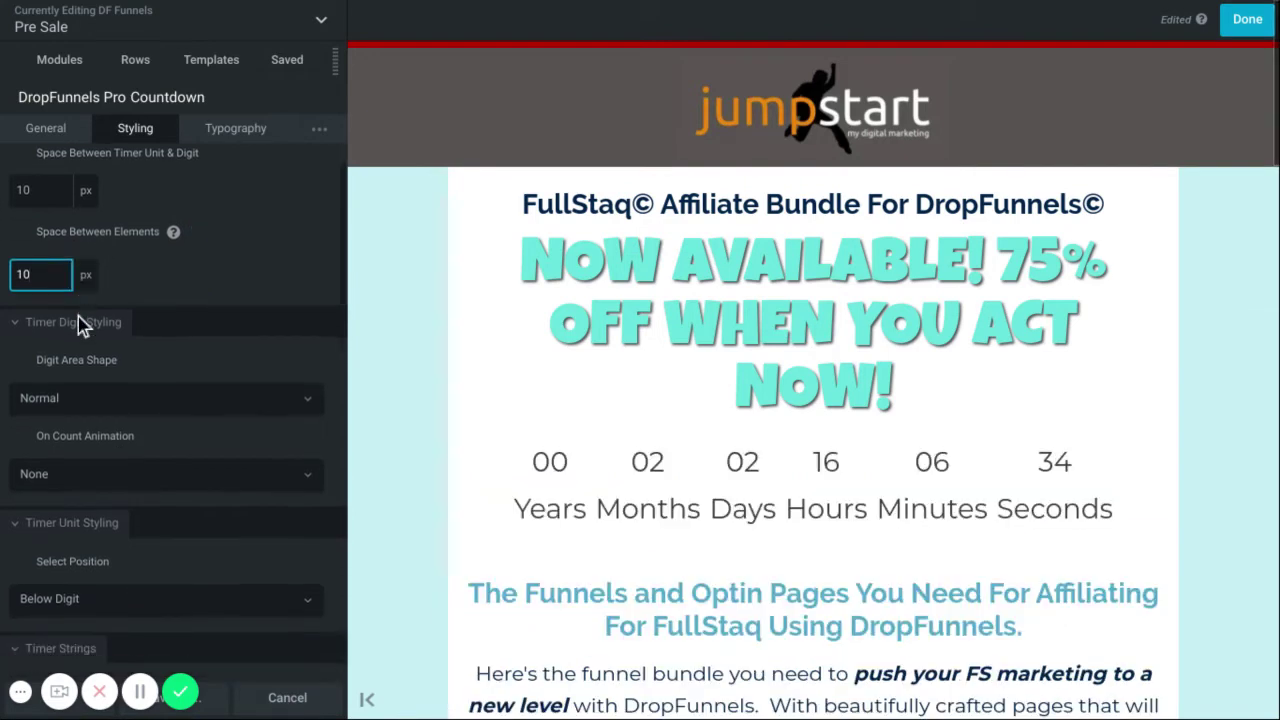
pyautogui.click(310, 408)
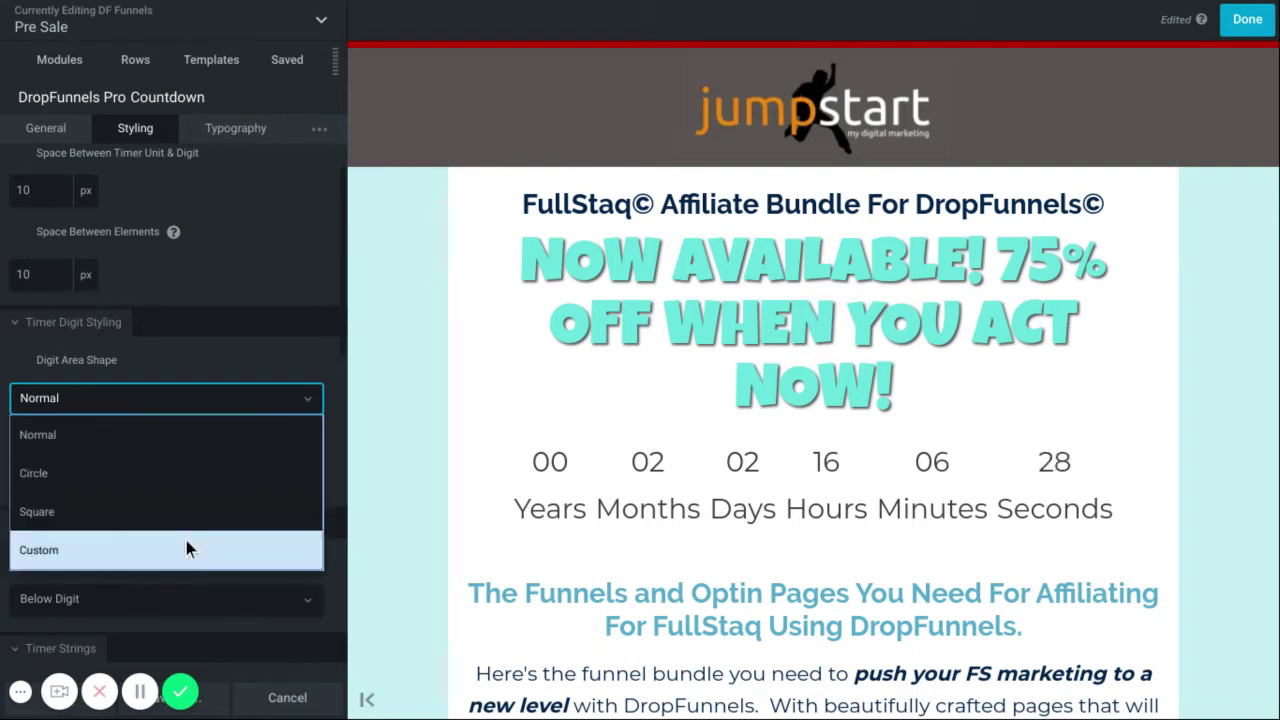
pyautogui.click(142, 554)
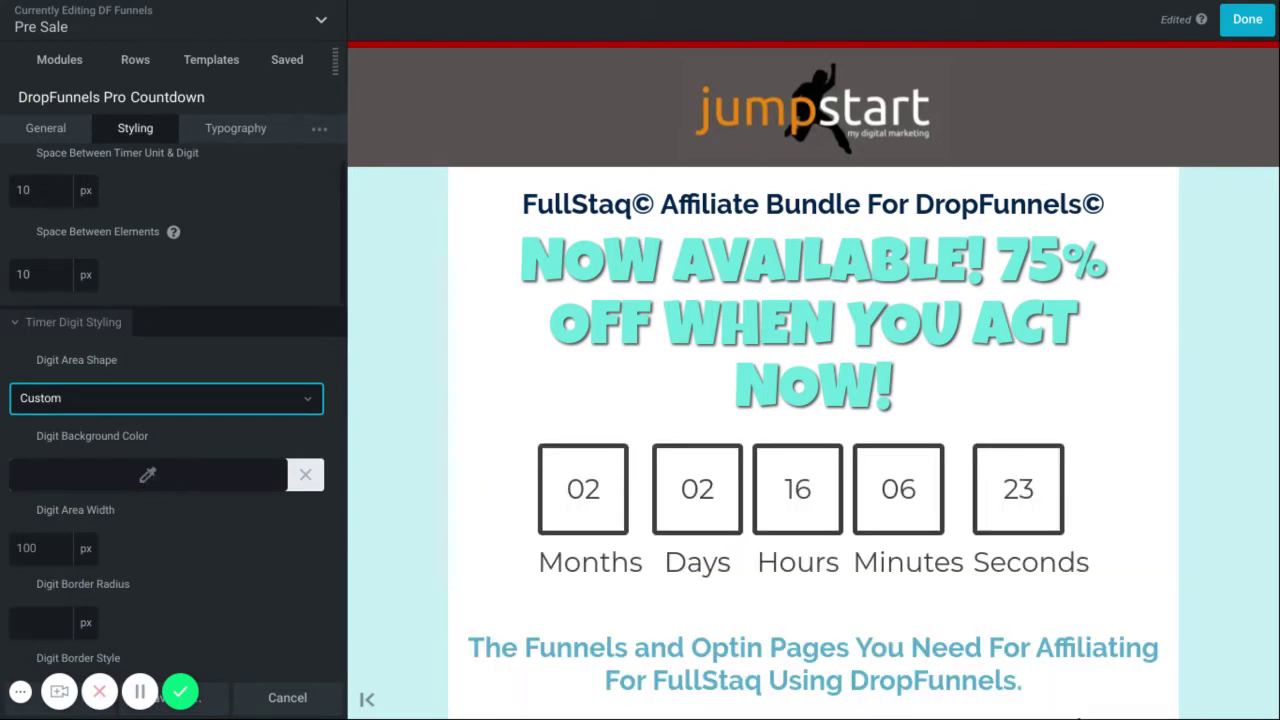
pyautogui.click(132, 400)
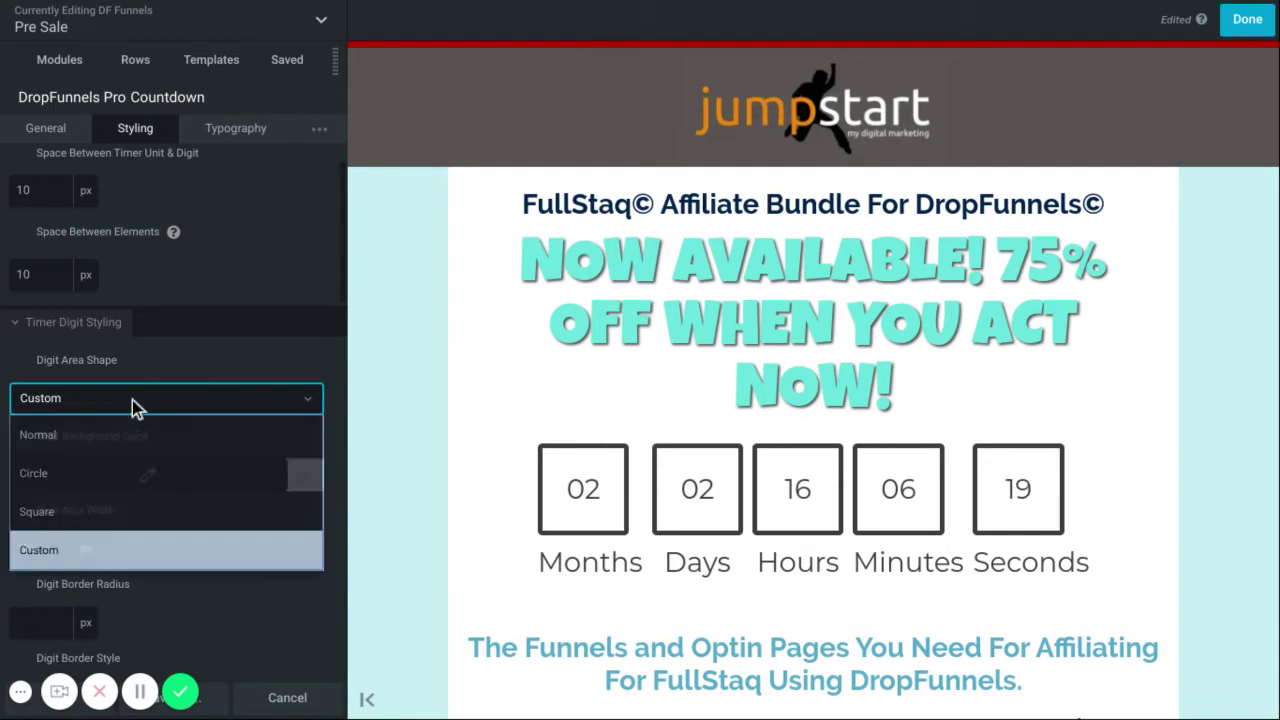
pyautogui.click(110, 466)
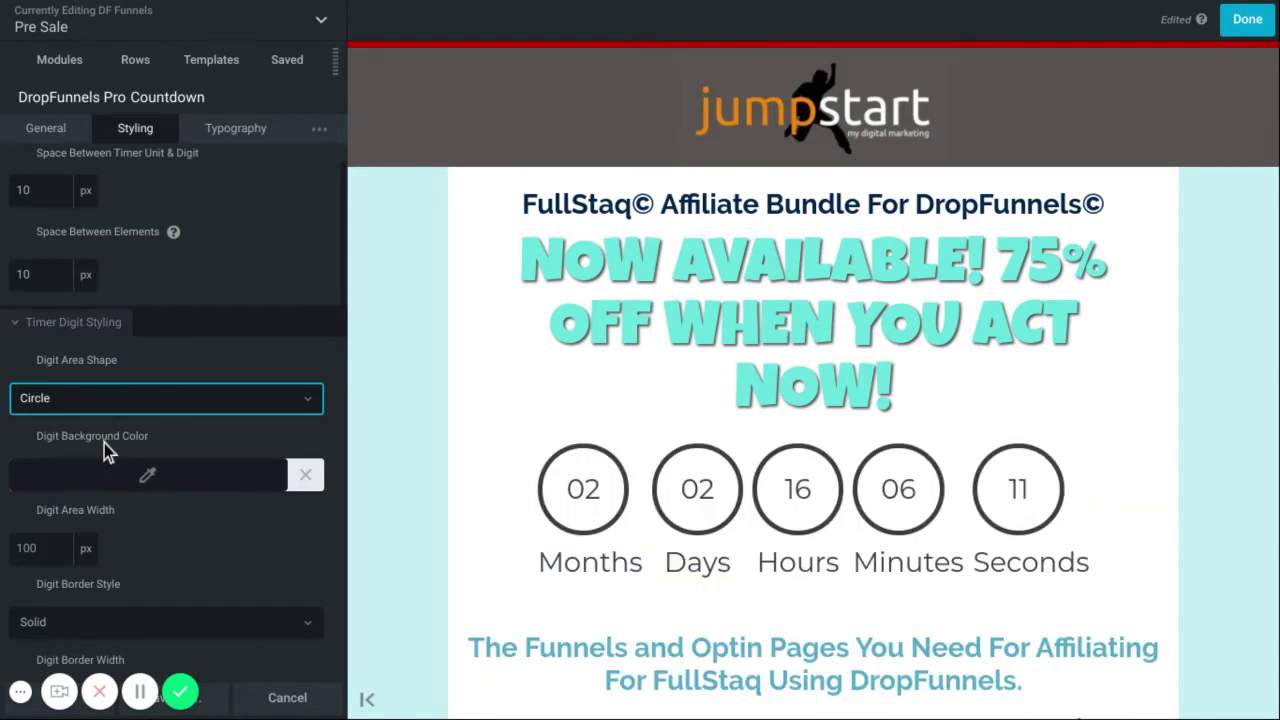
# Step: Try the green digit background color #008263 on the countdown circles and clear it again
pyautogui.click(155, 485)
pyautogui.click(155, 485)
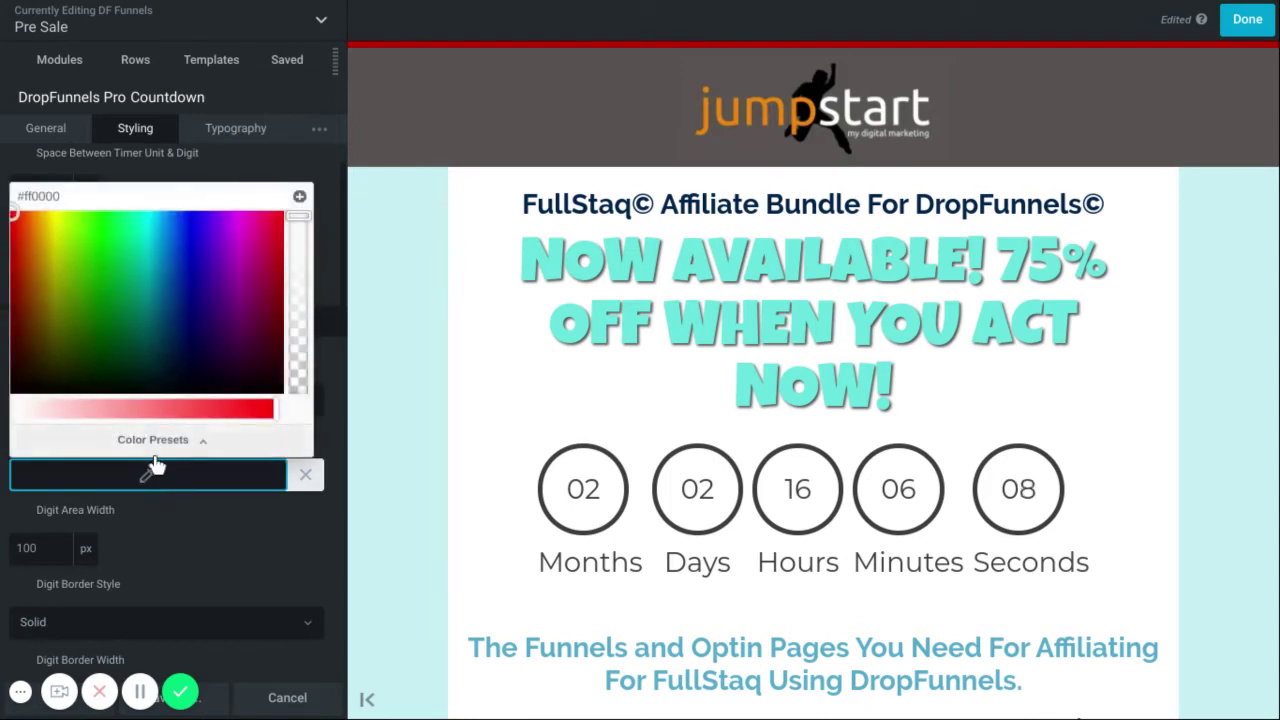
pyautogui.click(138, 302)
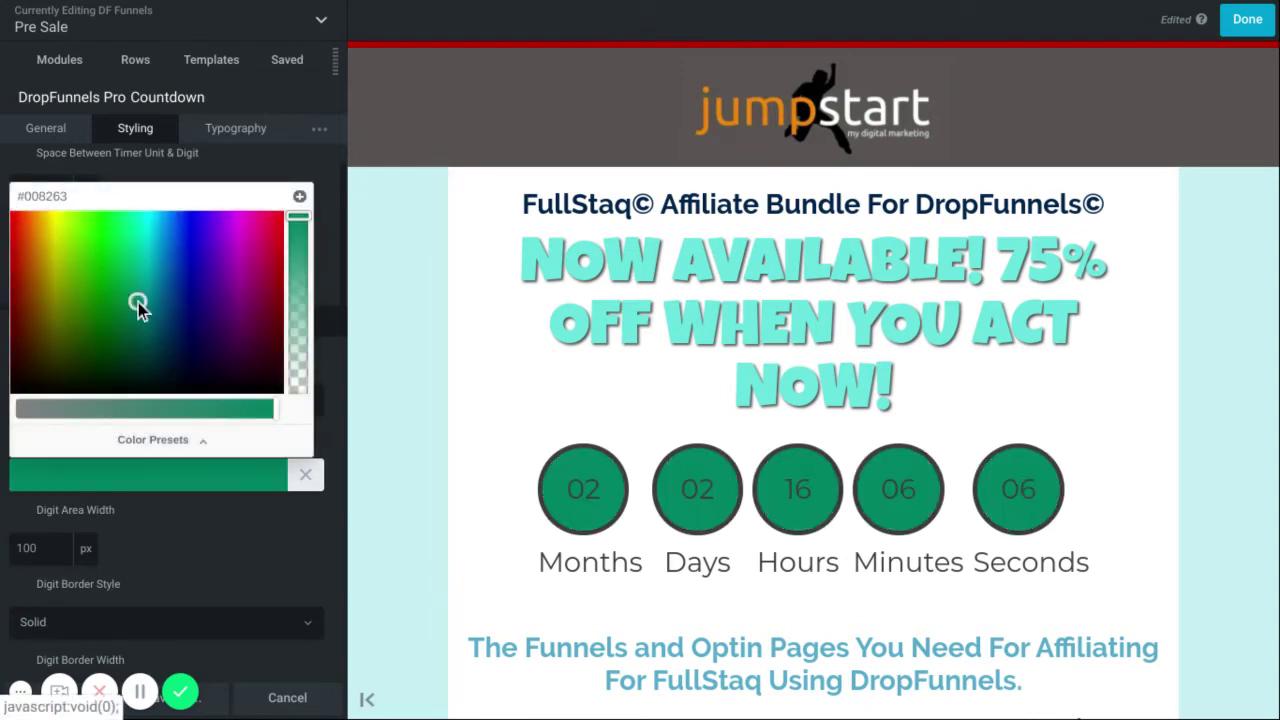
pyautogui.click(306, 476)
# Step: Try digit area widths of 22 px and 84 px, and set the width to 200 px
pyautogui.scroll(-3, 270, 525)
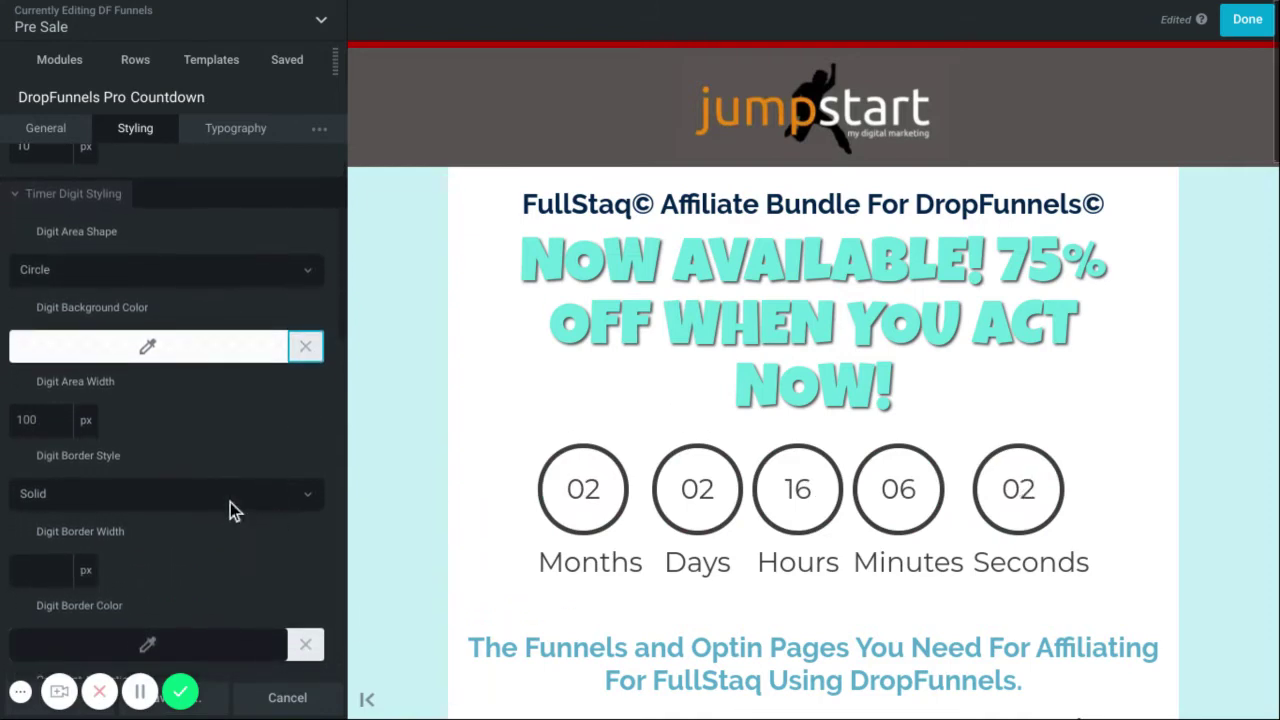
pyautogui.click(58, 420)
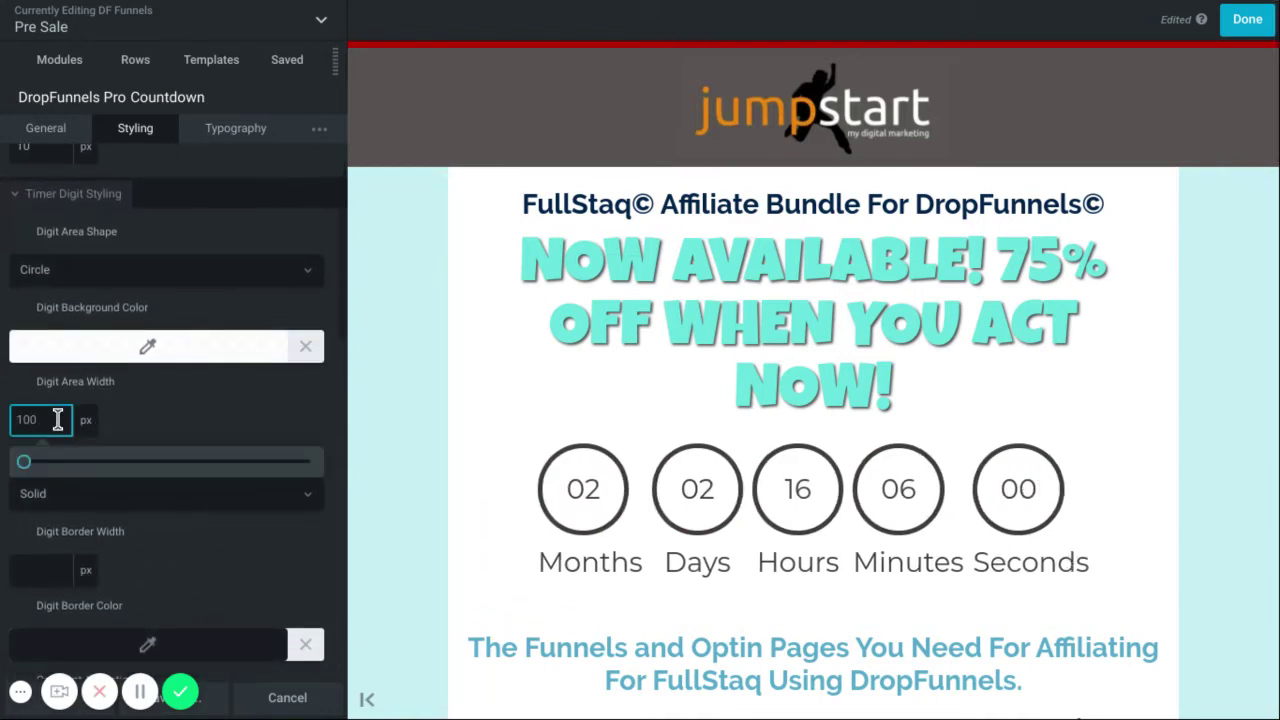
pyautogui.moveTo(24, 464); pyautogui.dragTo(88, 470)
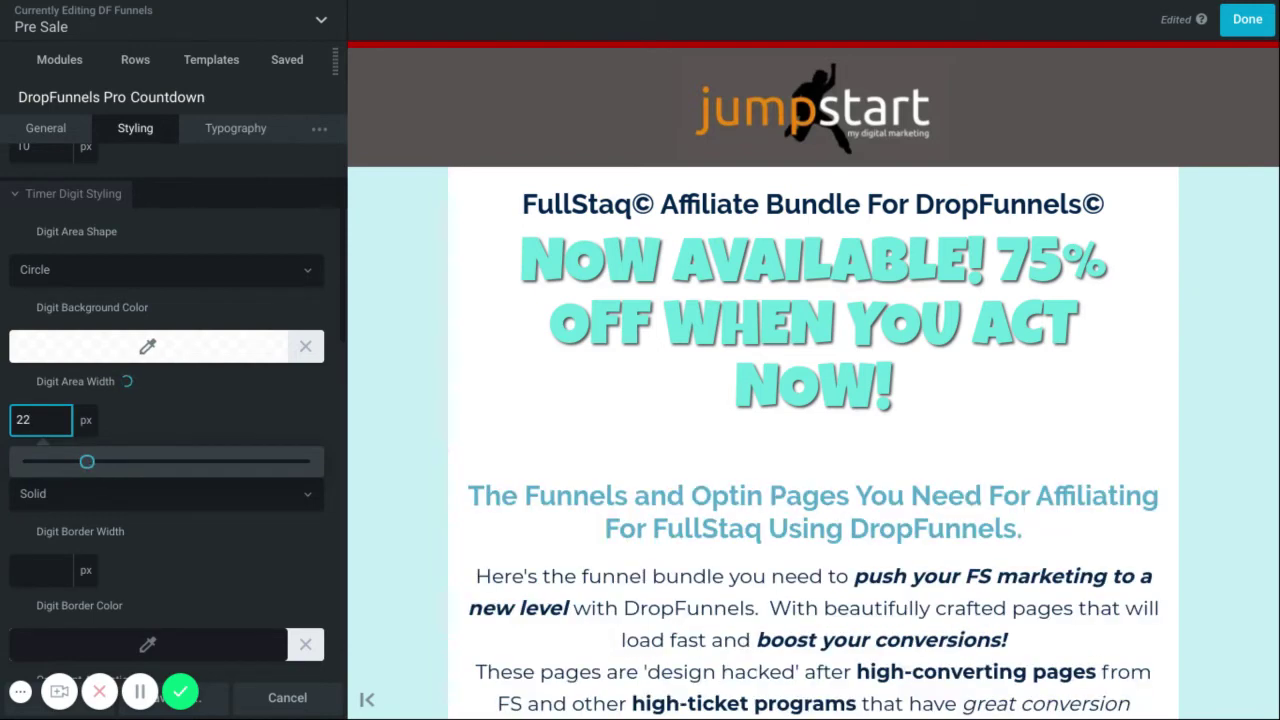
pyautogui.moveTo(87, 462); pyautogui.dragTo(268, 481)
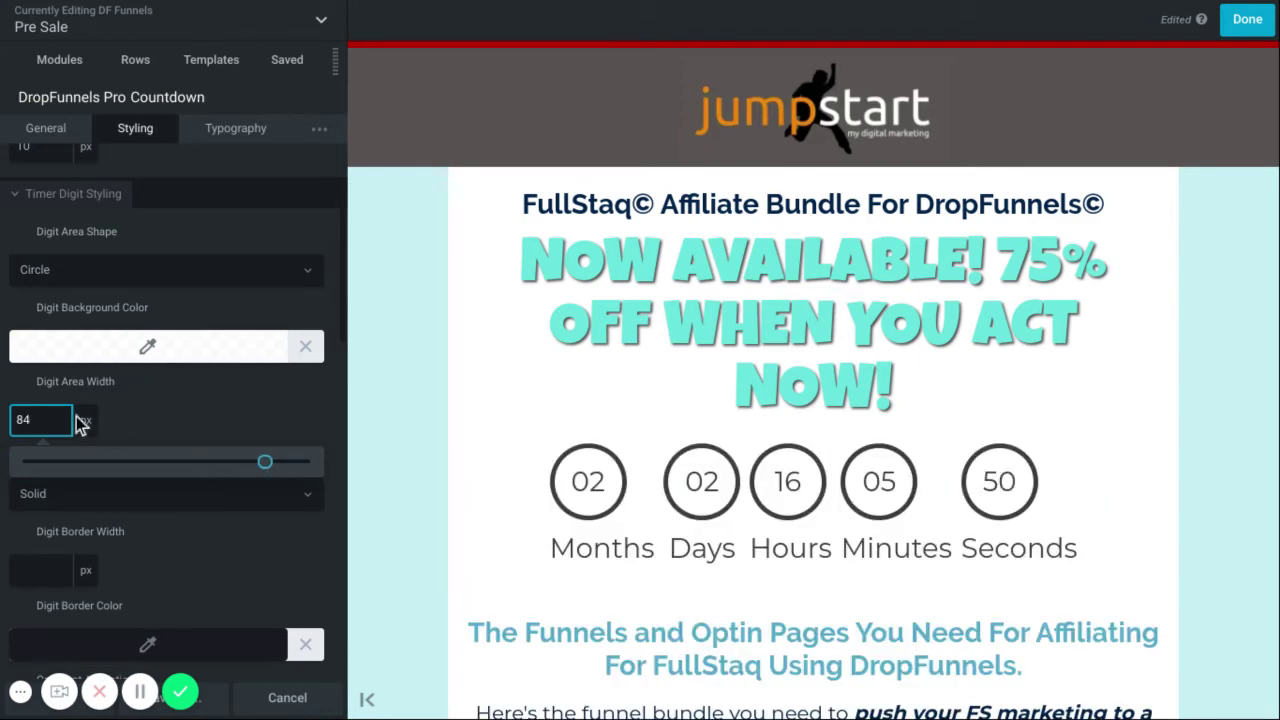
pyautogui.moveTo(28, 422); pyautogui.dragTo(8, 430)
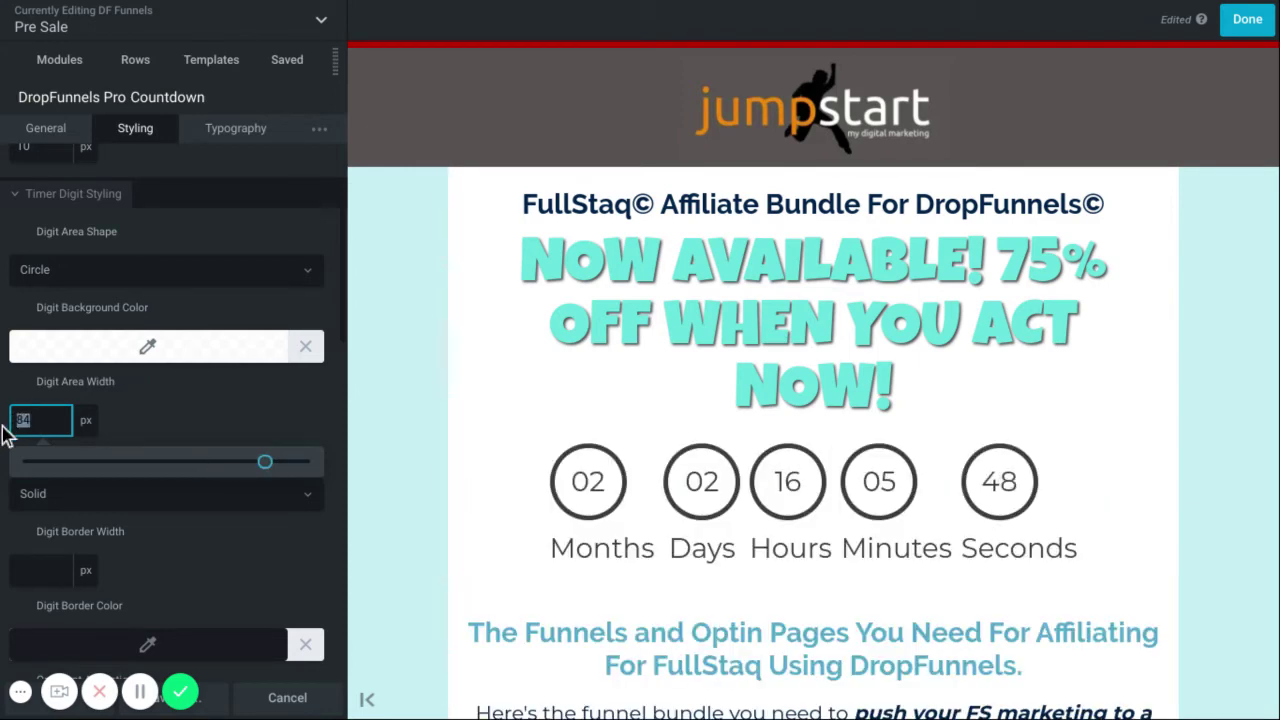
pyautogui.write('200')
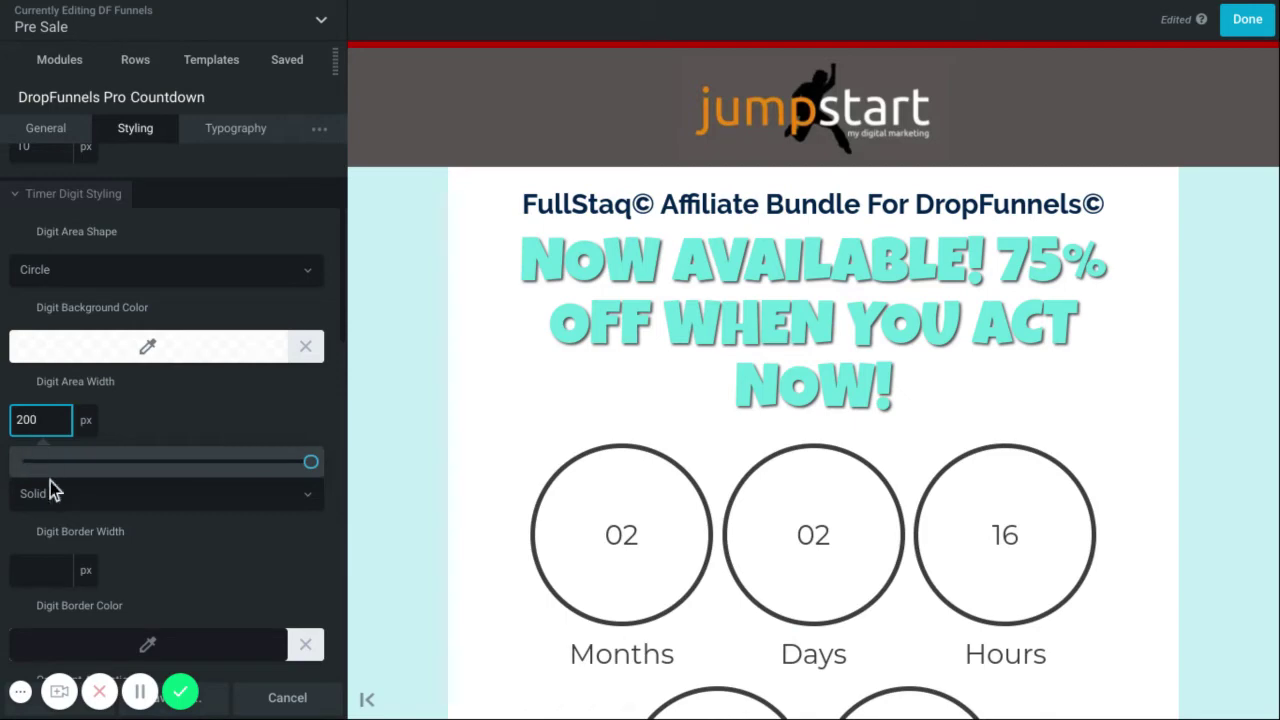
# Step: Set the countdown's digit area width to 100 px
pyautogui.press('BackSpace')
pyautogui.press('BackSpace')
pyautogui.press('BackSpace')
pyautogui.write('100')
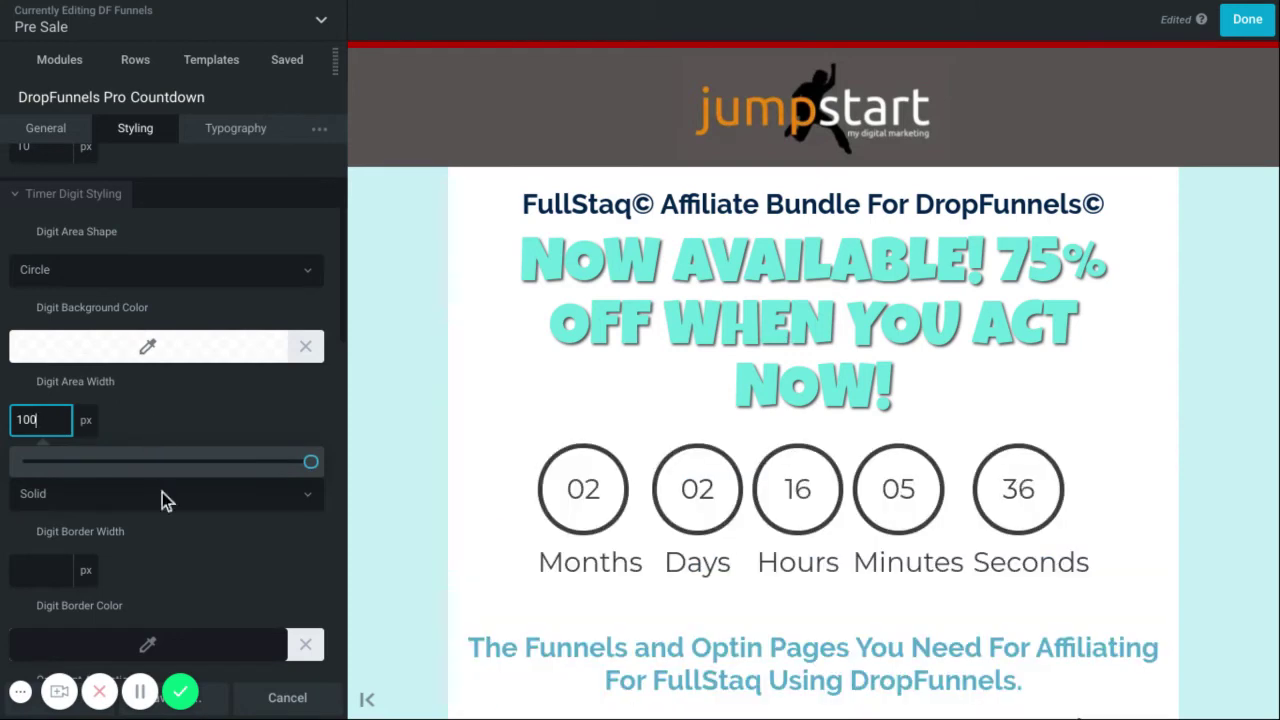
pyautogui.click(188, 528)
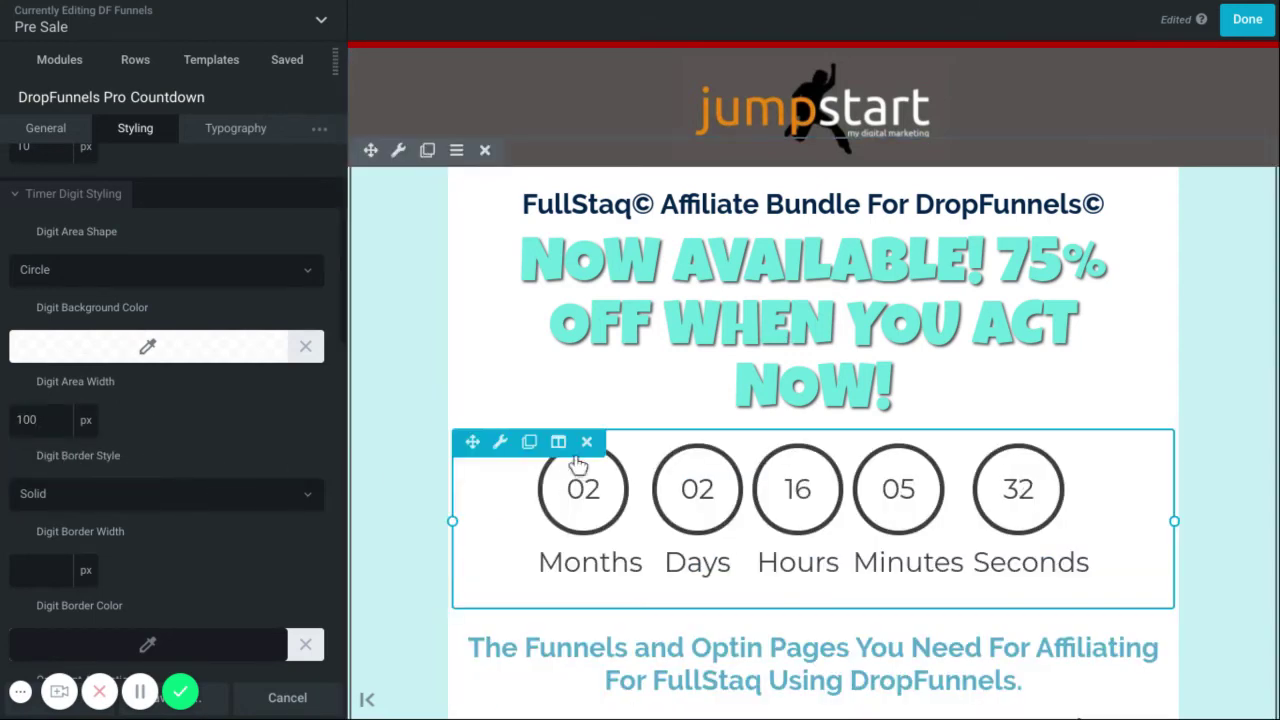
# Step: Try the Dashed digit border style on the countdown circles and switch it back to Solid
pyautogui.click(296, 493)
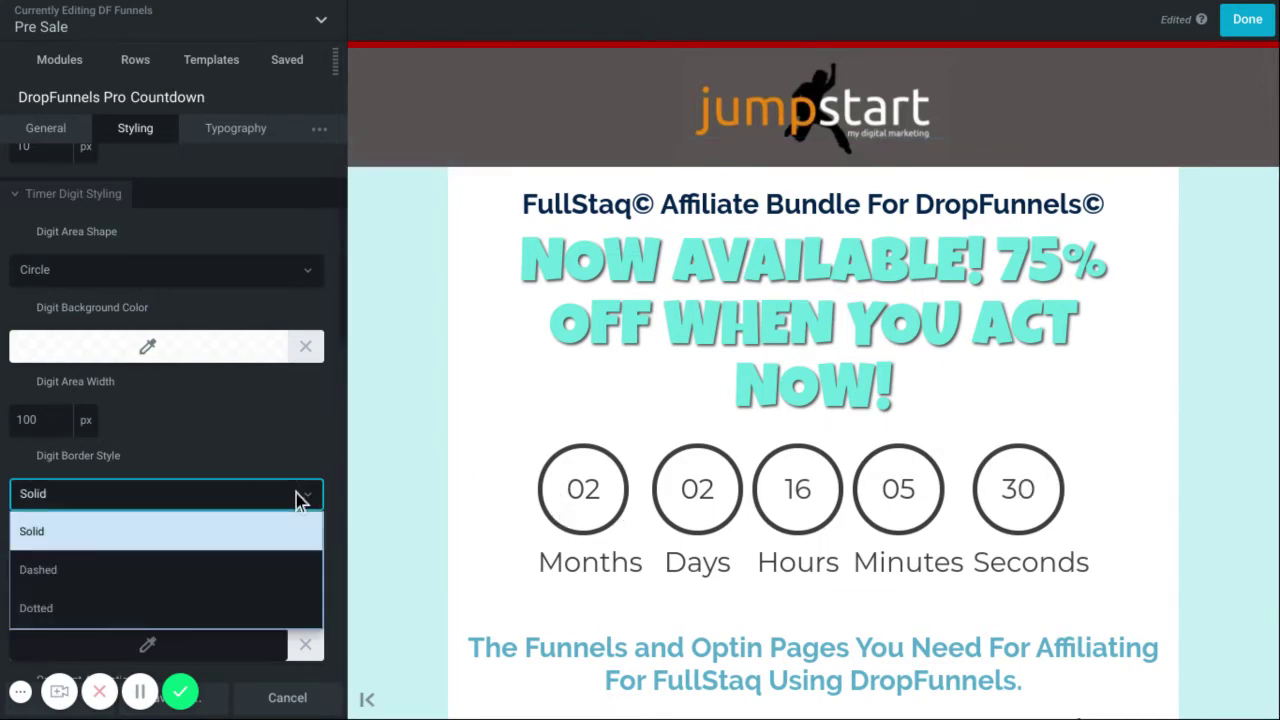
pyautogui.click(216, 573)
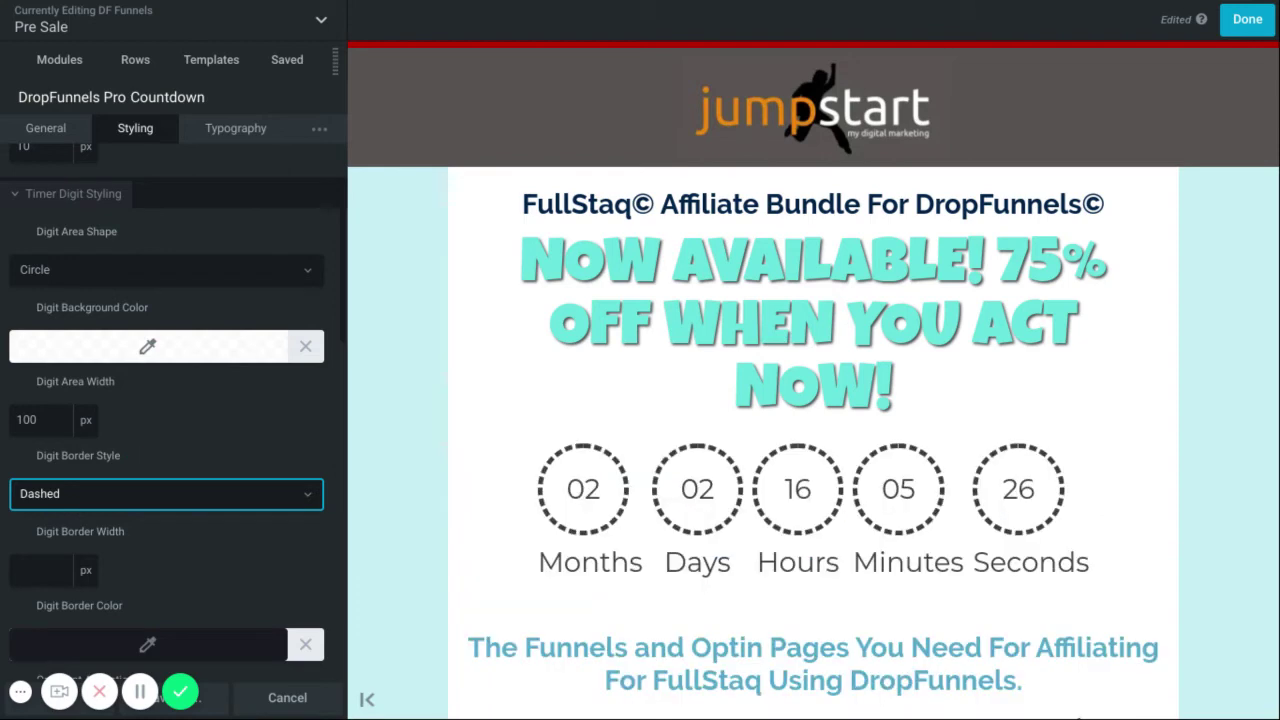
pyautogui.click(234, 496)
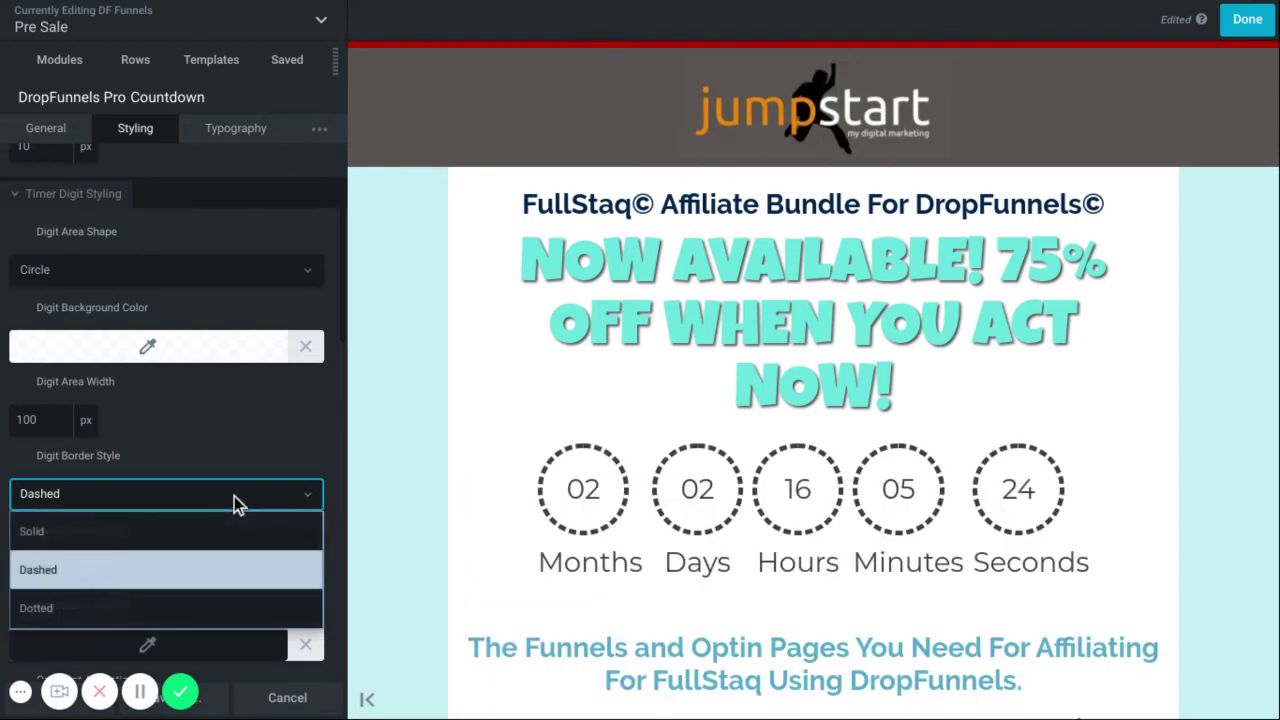
pyautogui.click(190, 535)
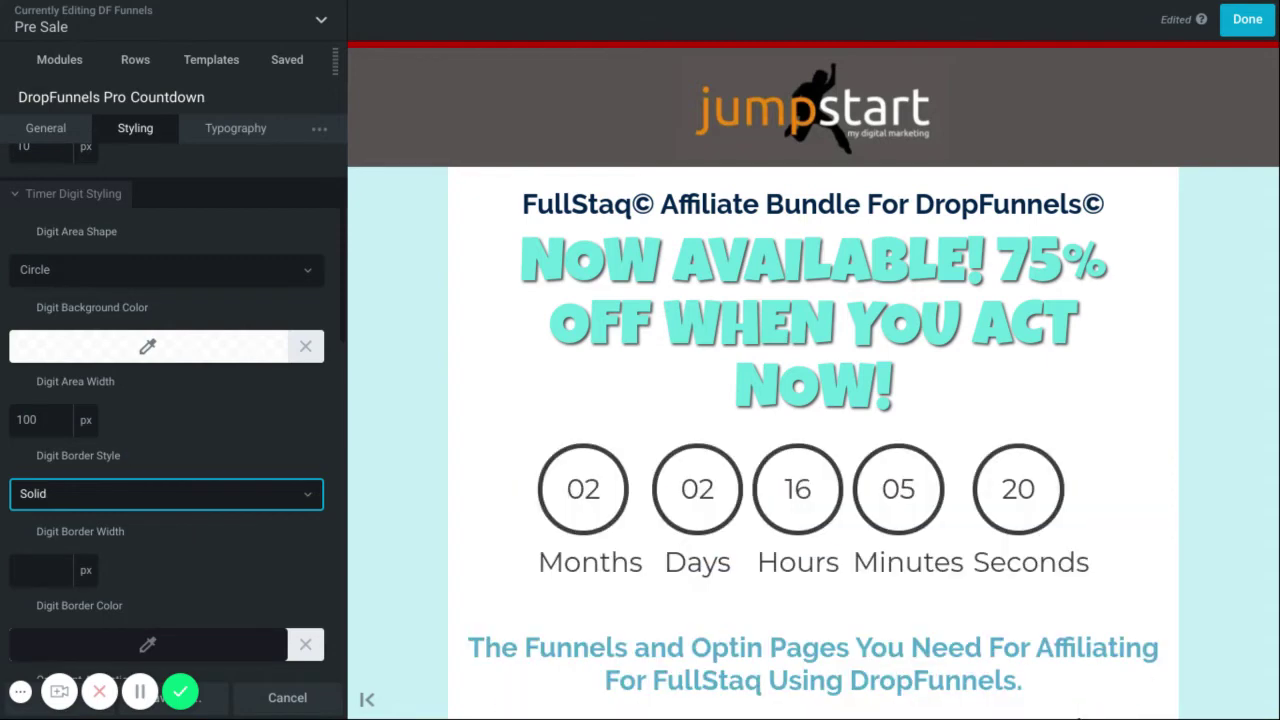
# Step: Set the digit border width of the countdown circles to 7 px
pyautogui.scroll(-3, 78, 397)
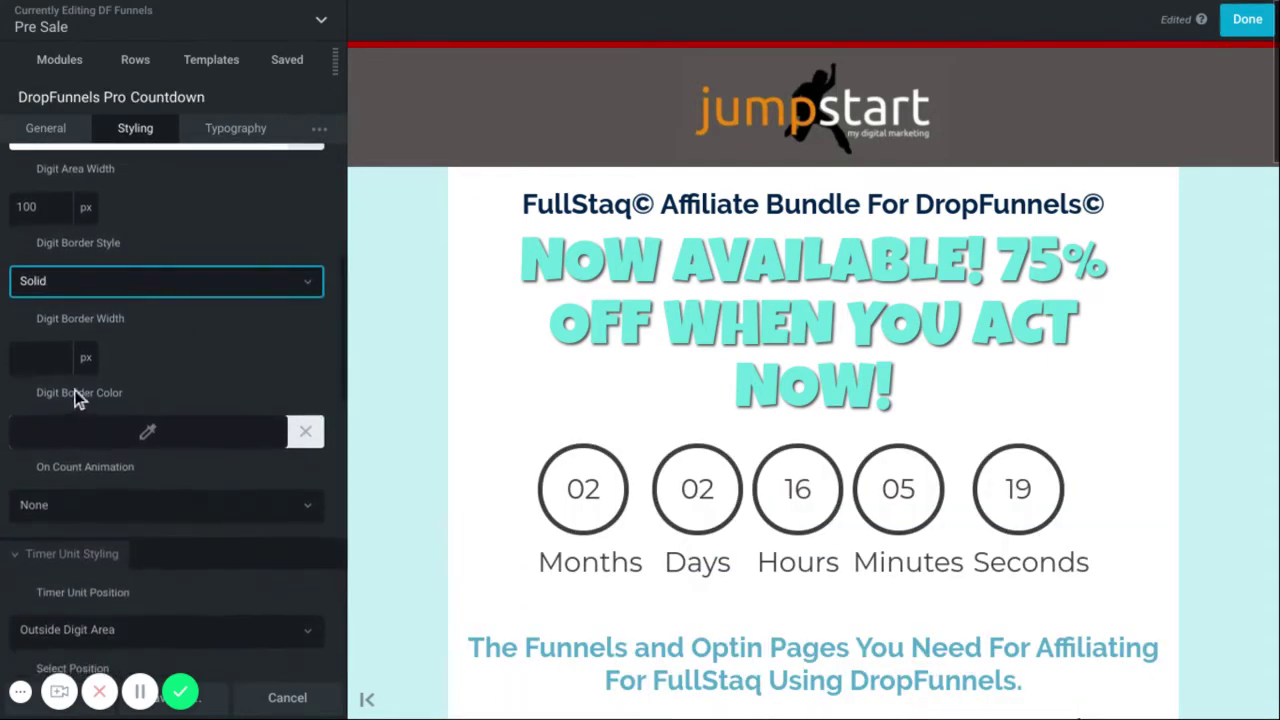
pyautogui.click(43, 358)
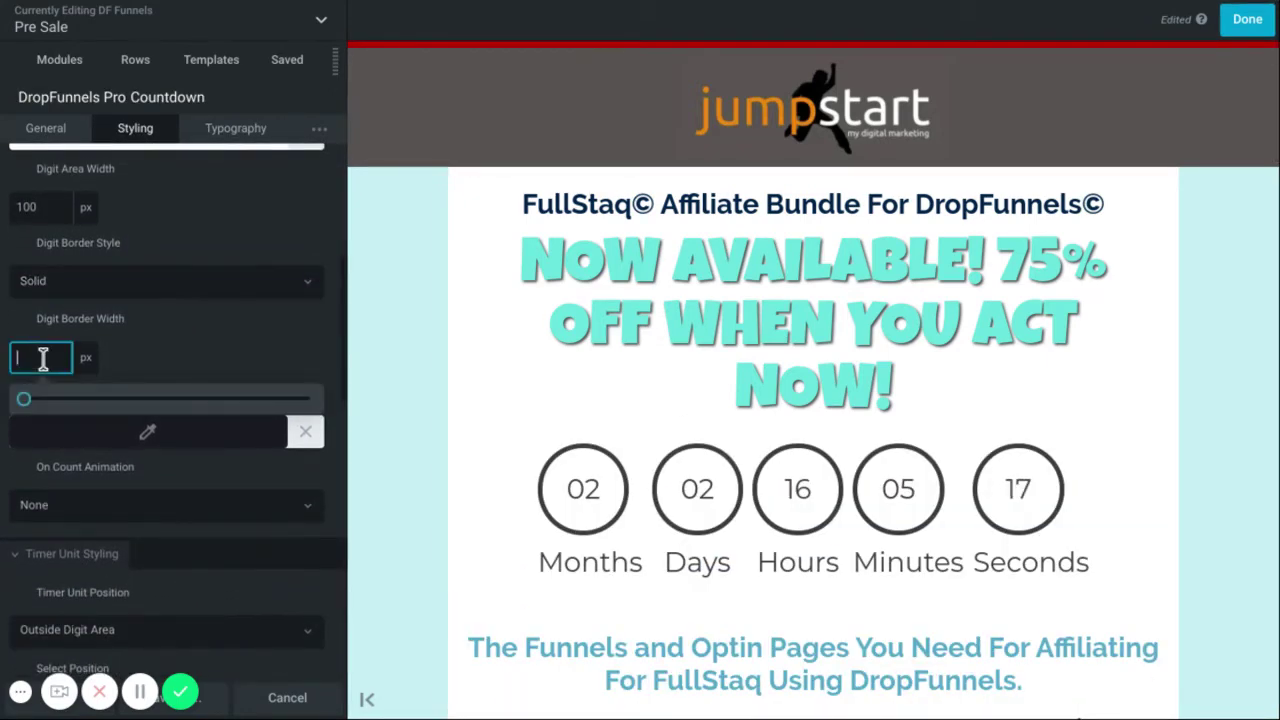
pyautogui.write('7')
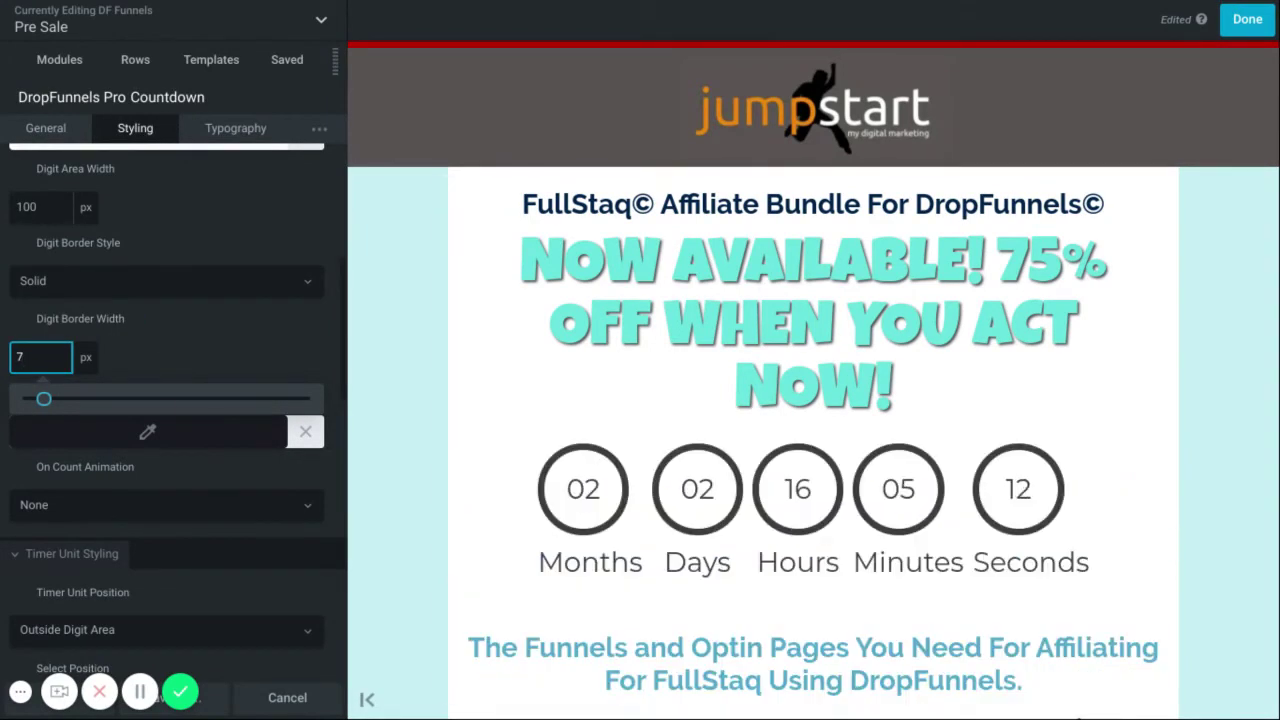
# Step: Set the digit border color of the countdown circles to the orange preset #f38607
pyautogui.click(164, 444)
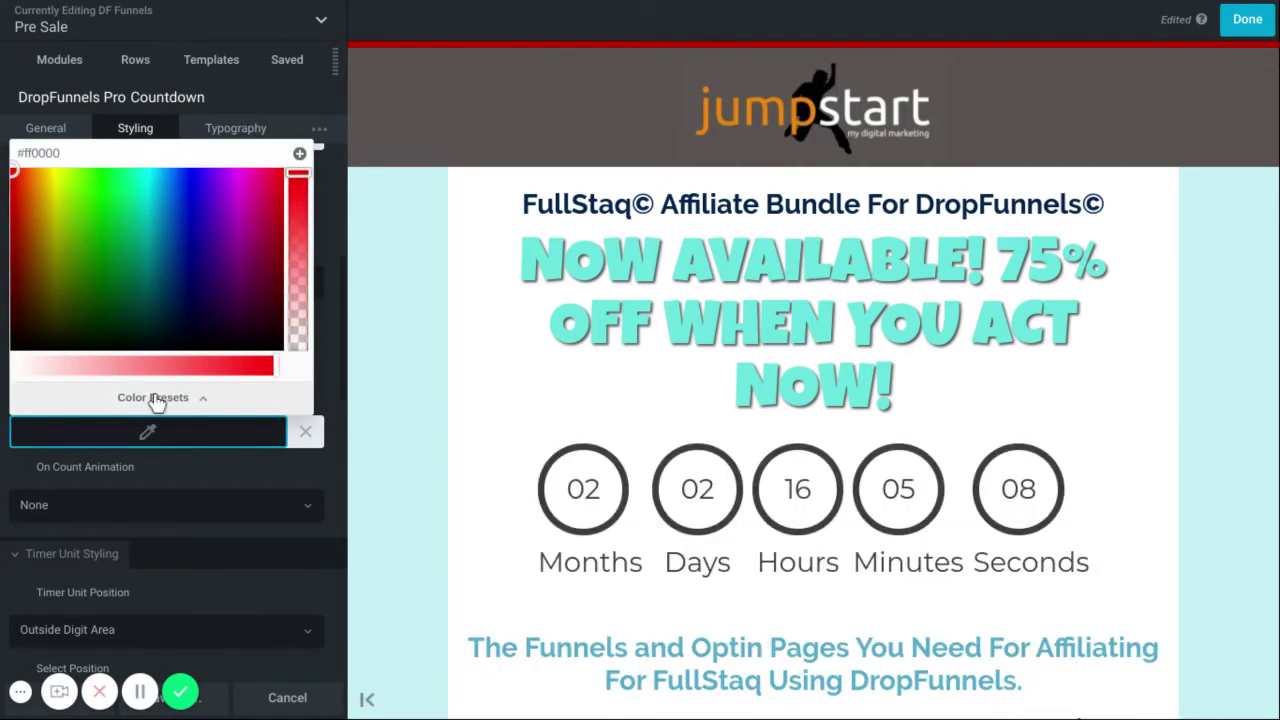
pyautogui.click(155, 398)
pyautogui.scroll(-5, 138, 245)
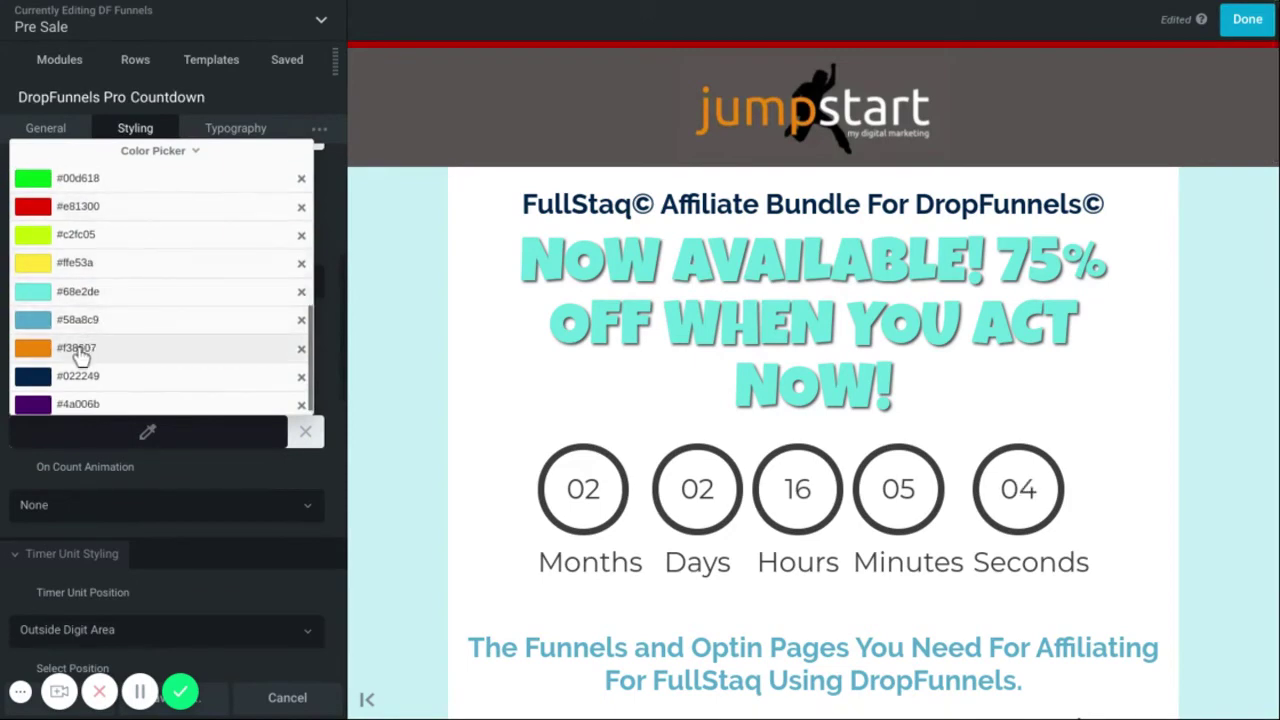
pyautogui.click(140, 345)
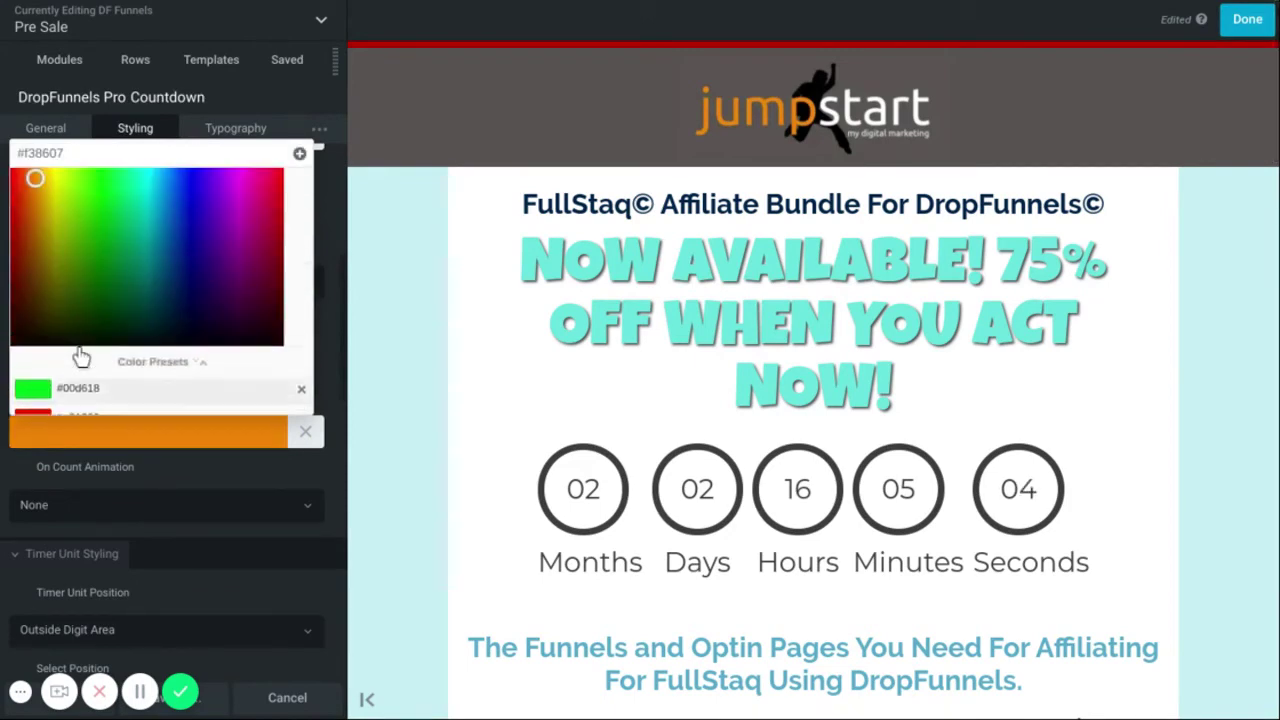
pyautogui.click(170, 470)
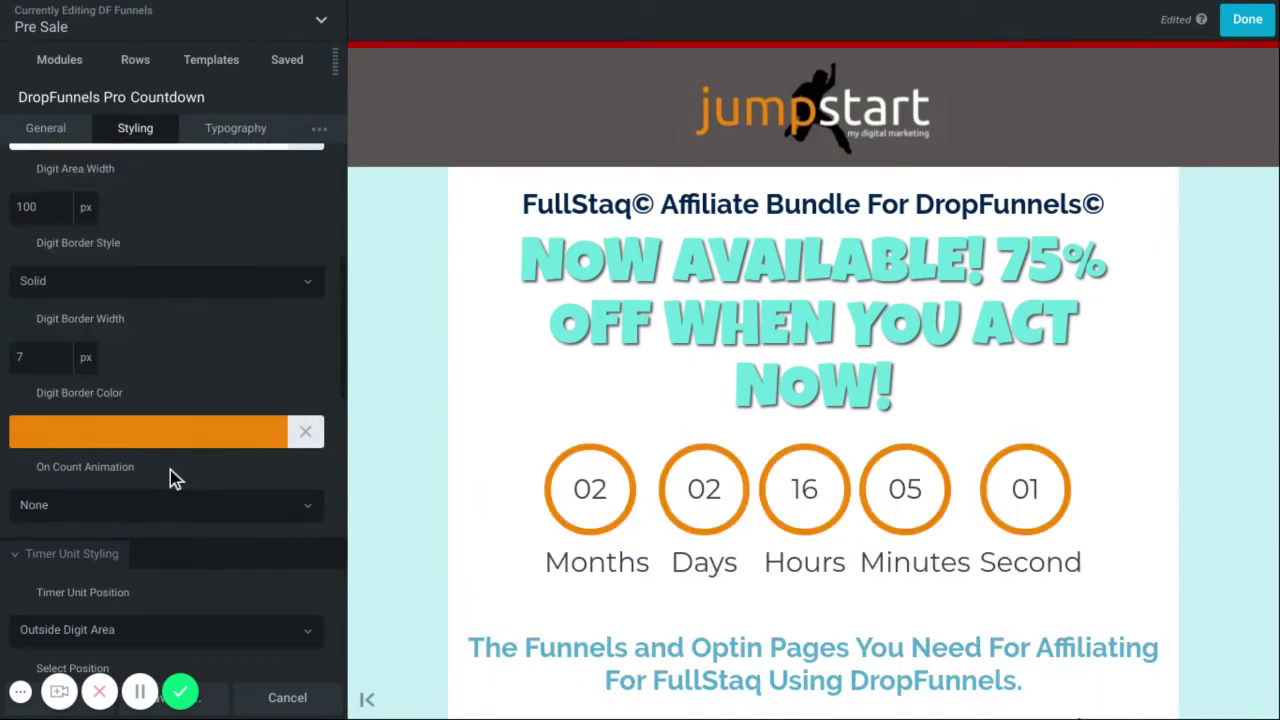
# Step: Try the Flash and Shake on-count animations on the countdown digits and set the animation back to None
pyautogui.click(284, 510)
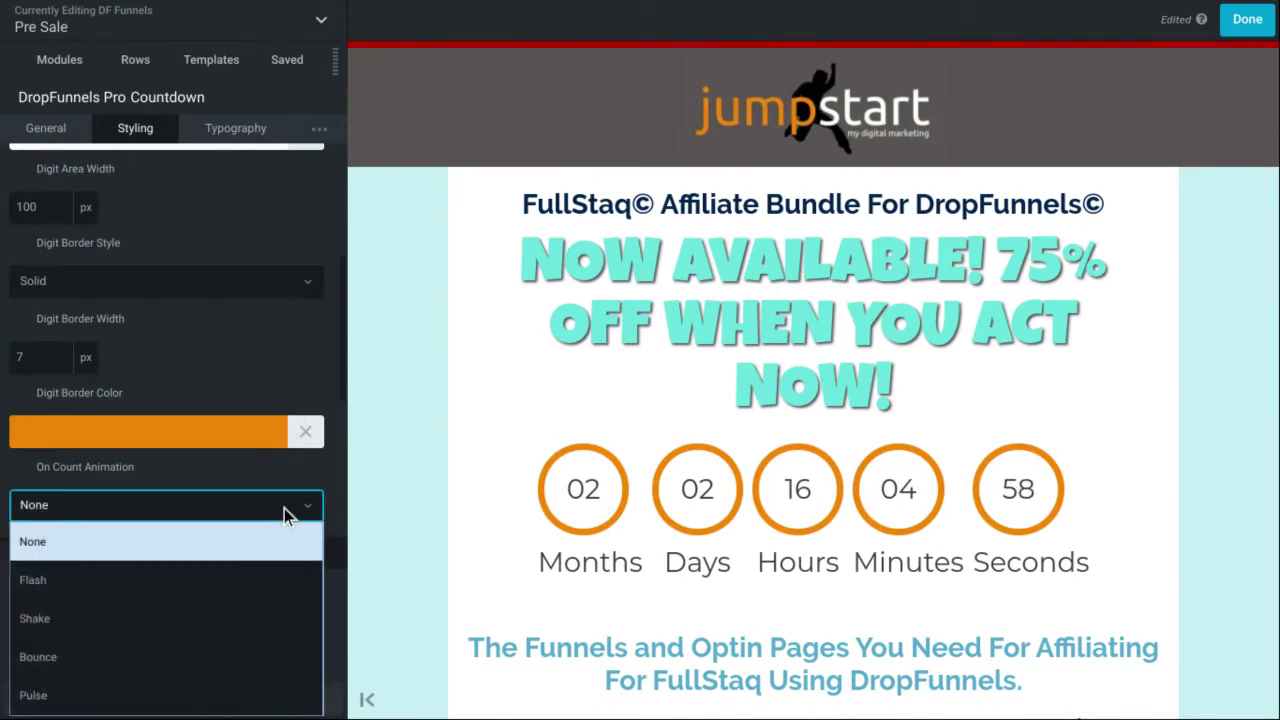
pyautogui.click(226, 576)
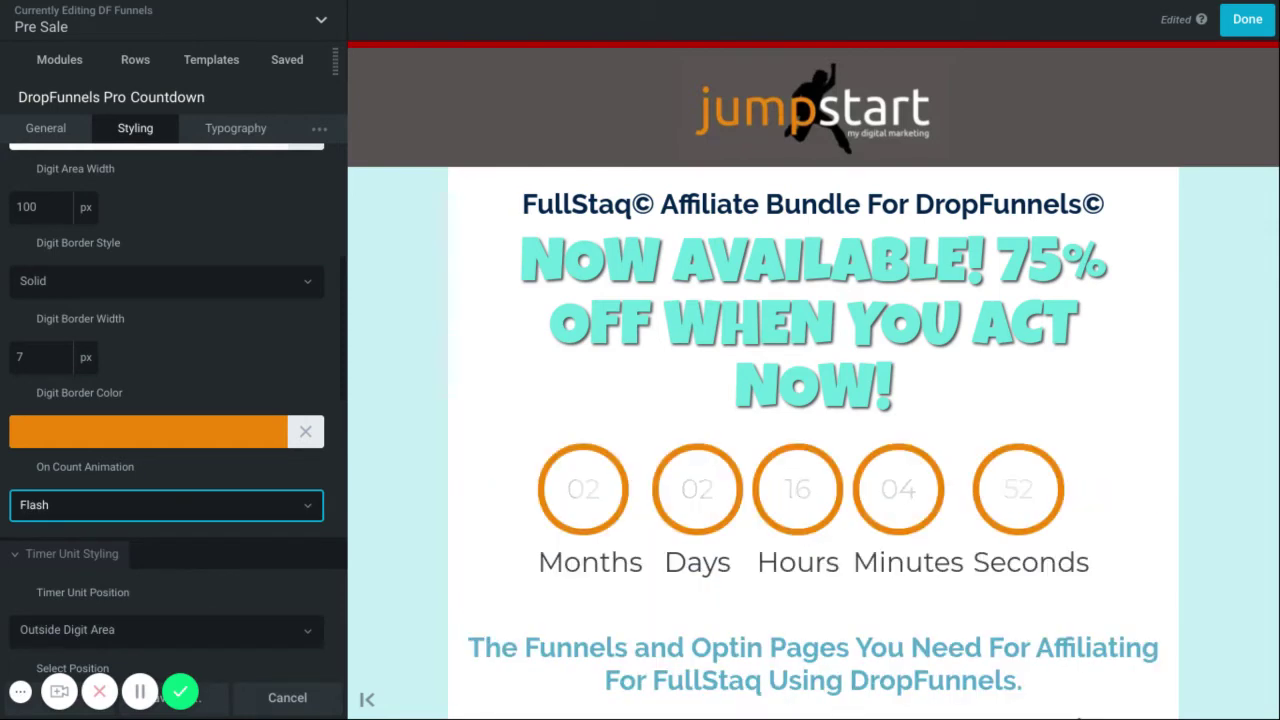
pyautogui.click(266, 508)
pyautogui.click(168, 618)
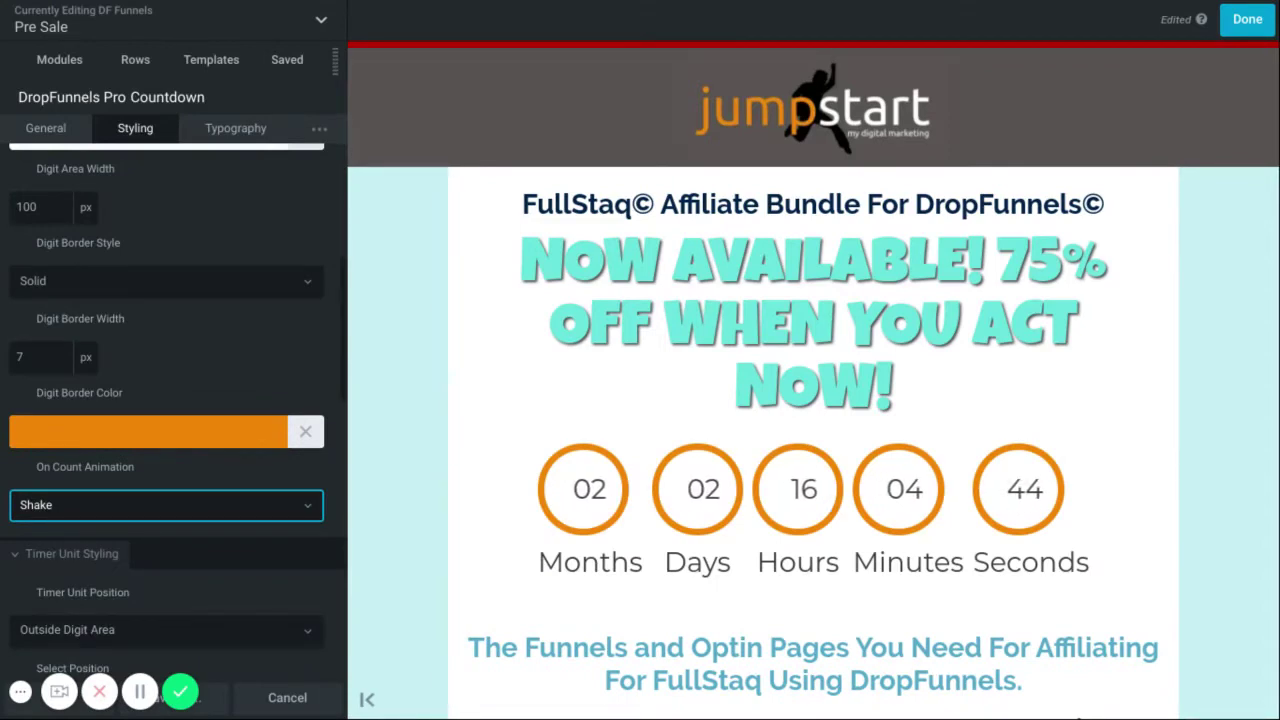
pyautogui.scroll(-2, 176, 572)
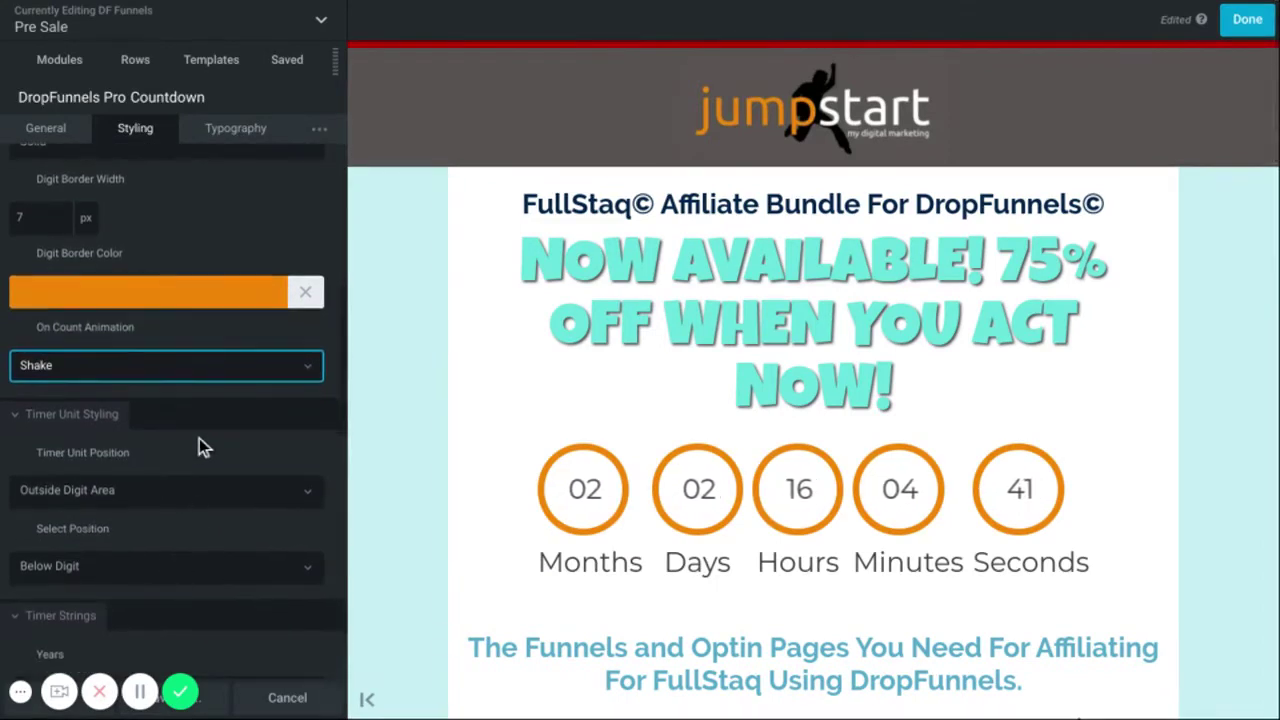
pyautogui.click(221, 363)
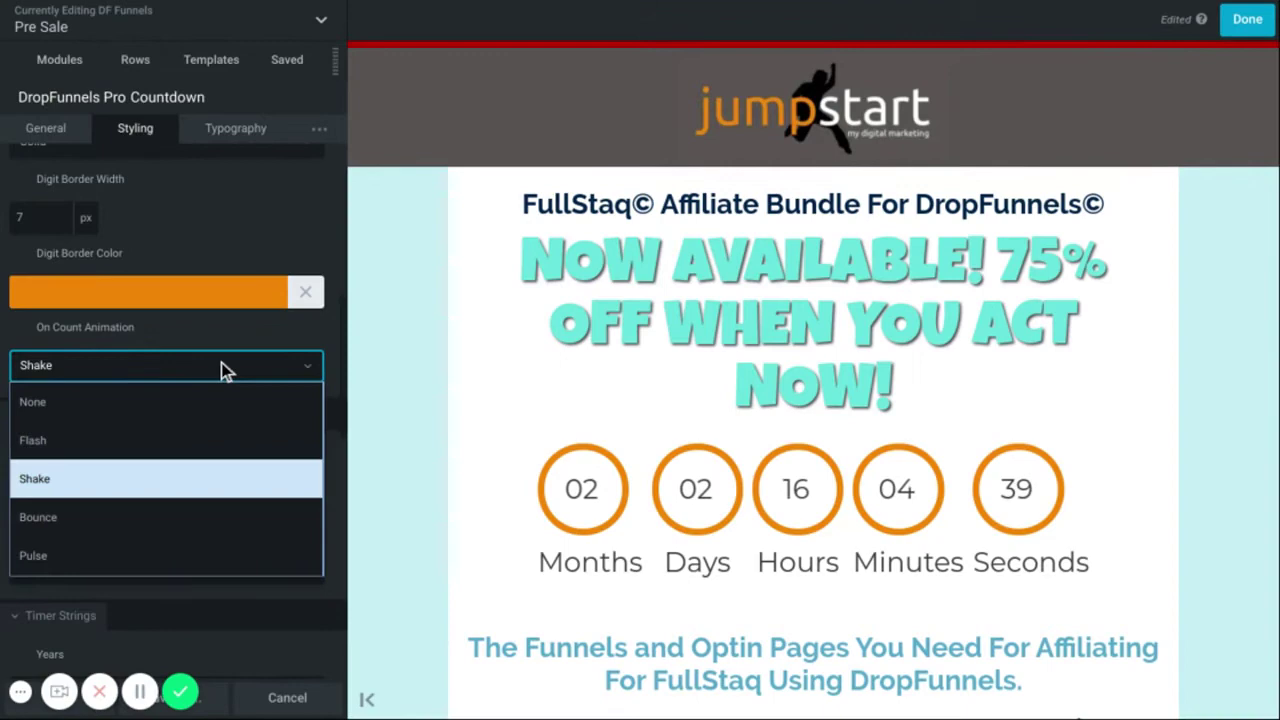
pyautogui.click(168, 410)
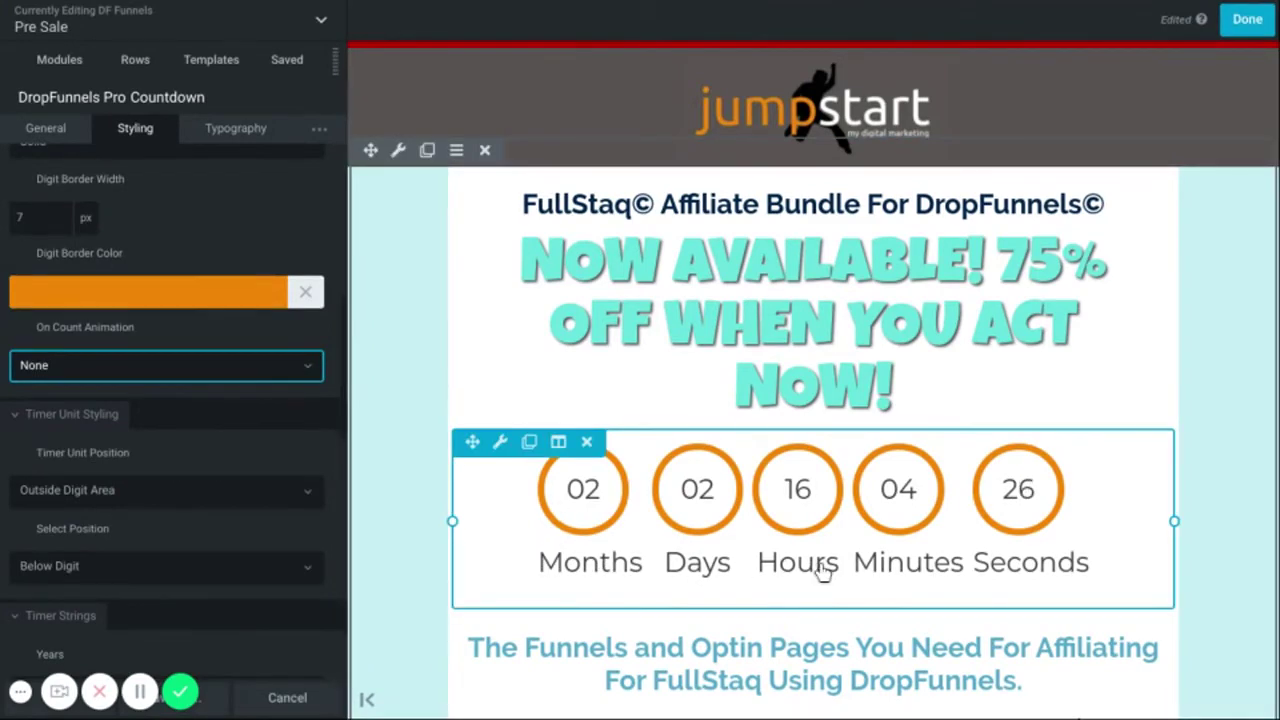
# Step: Try the Inside Digit Area position for the timer units and return it to Outside Digit Area
pyautogui.click(161, 497)
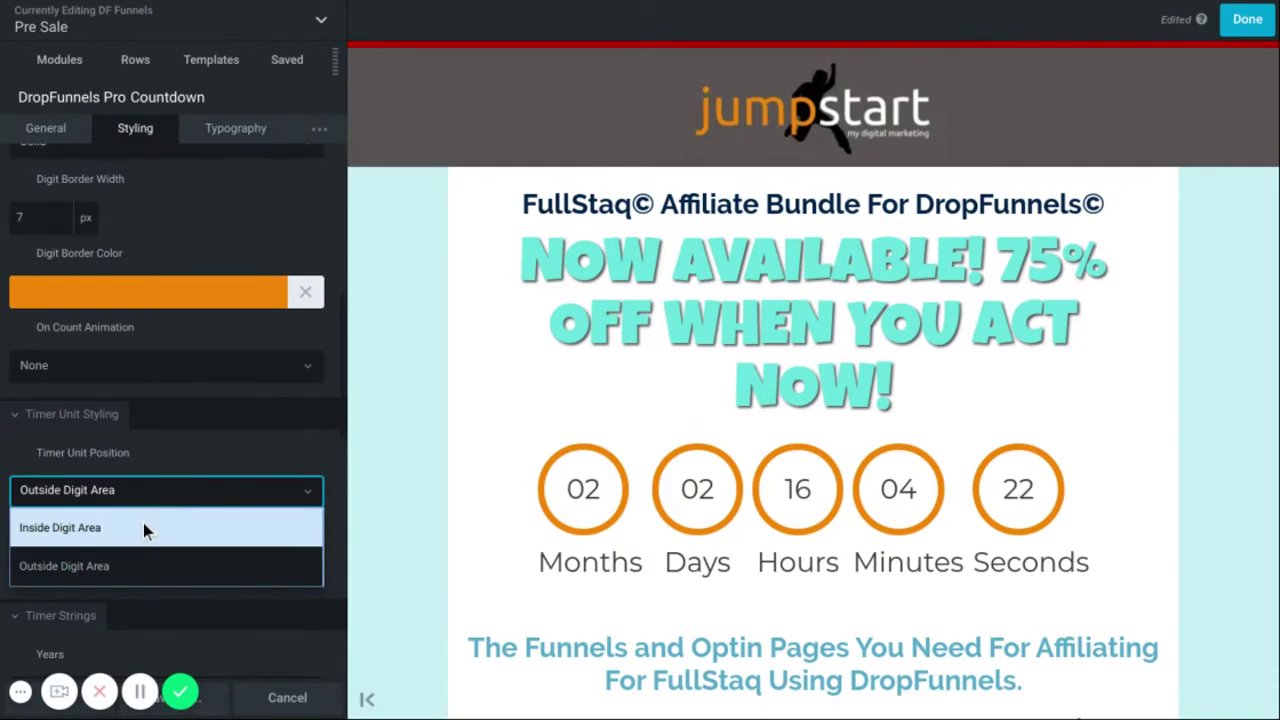
pyautogui.click(143, 528)
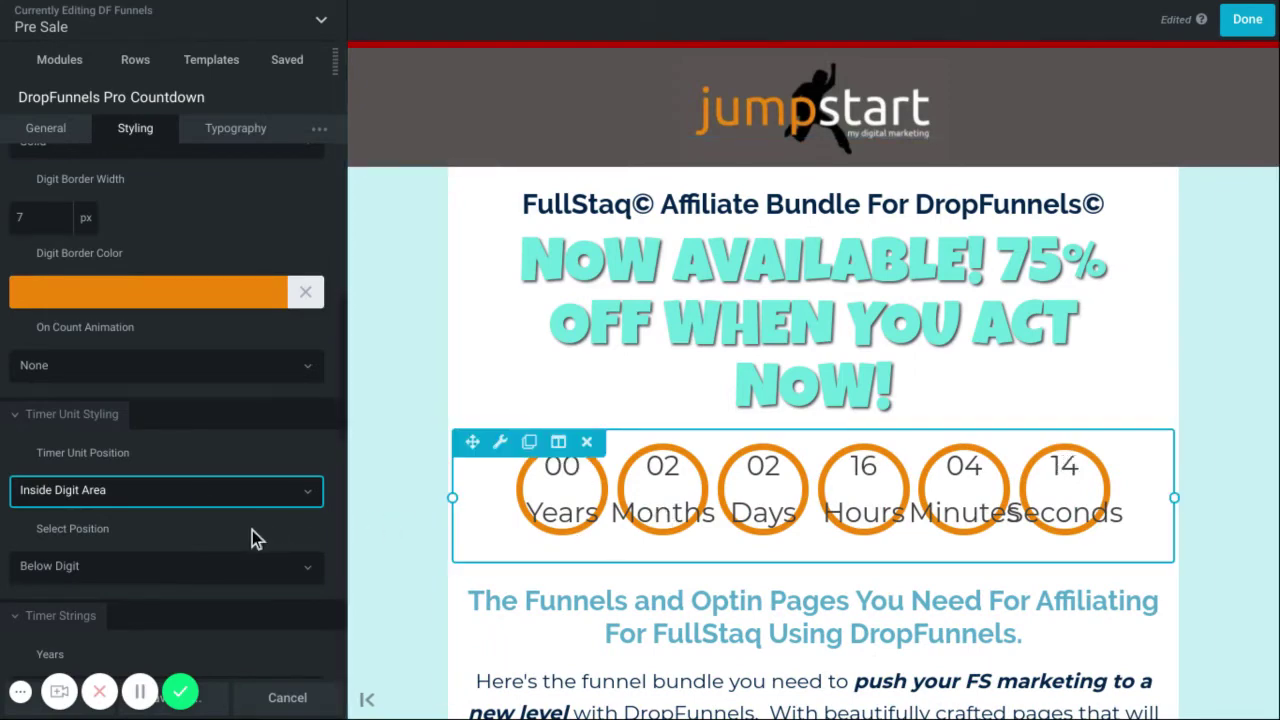
pyautogui.click(268, 496)
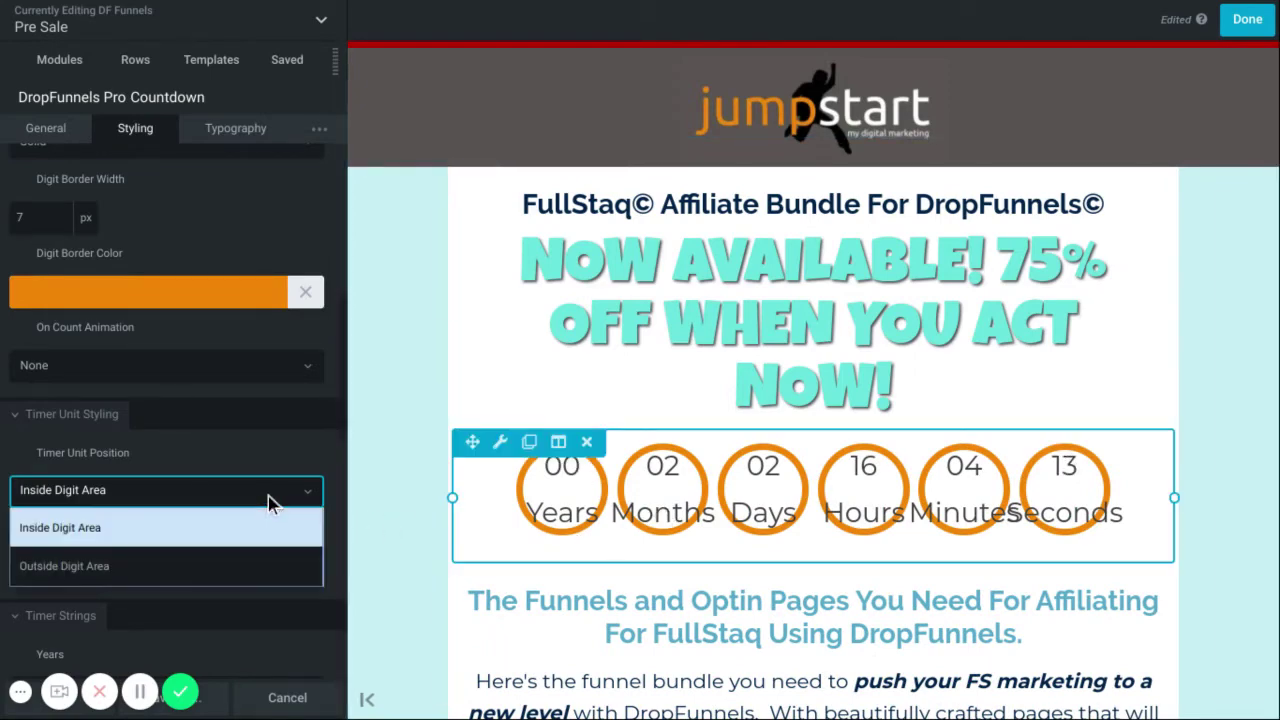
pyautogui.click(200, 580)
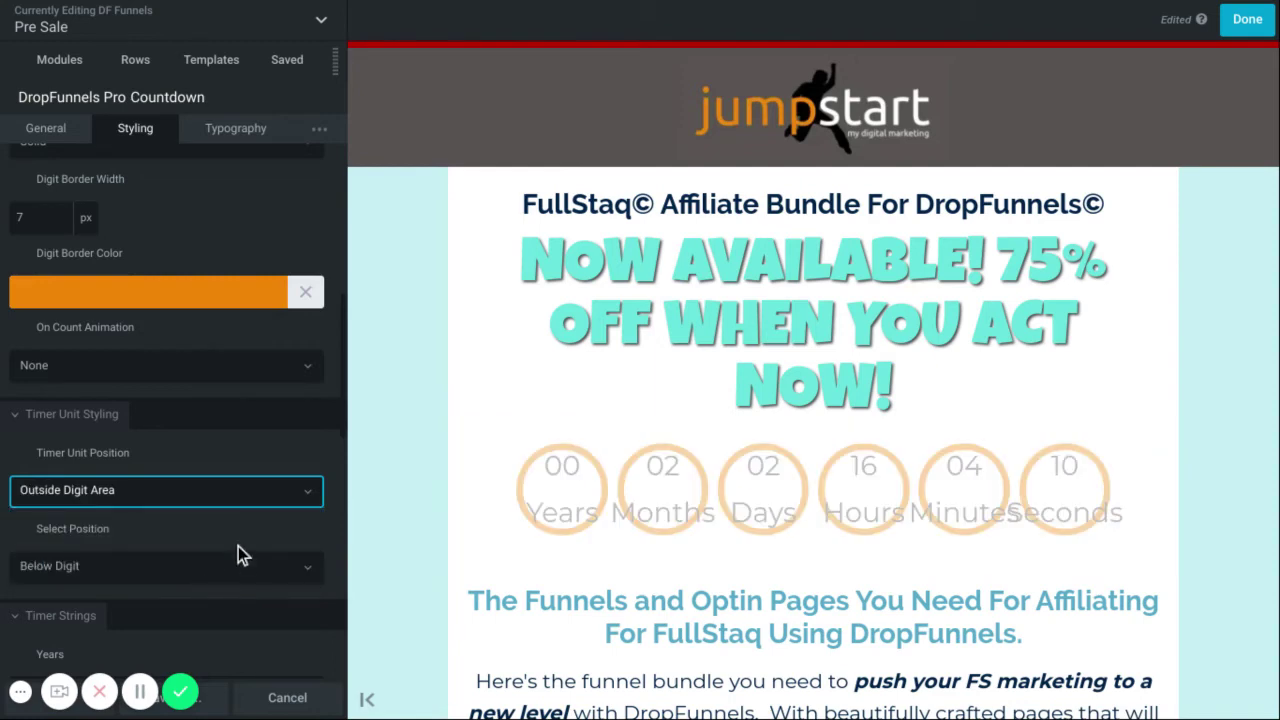
# Step: Check the options for placing the timer units relative to the digits, keeping Below Digit
pyautogui.scroll(-3, 238, 546)
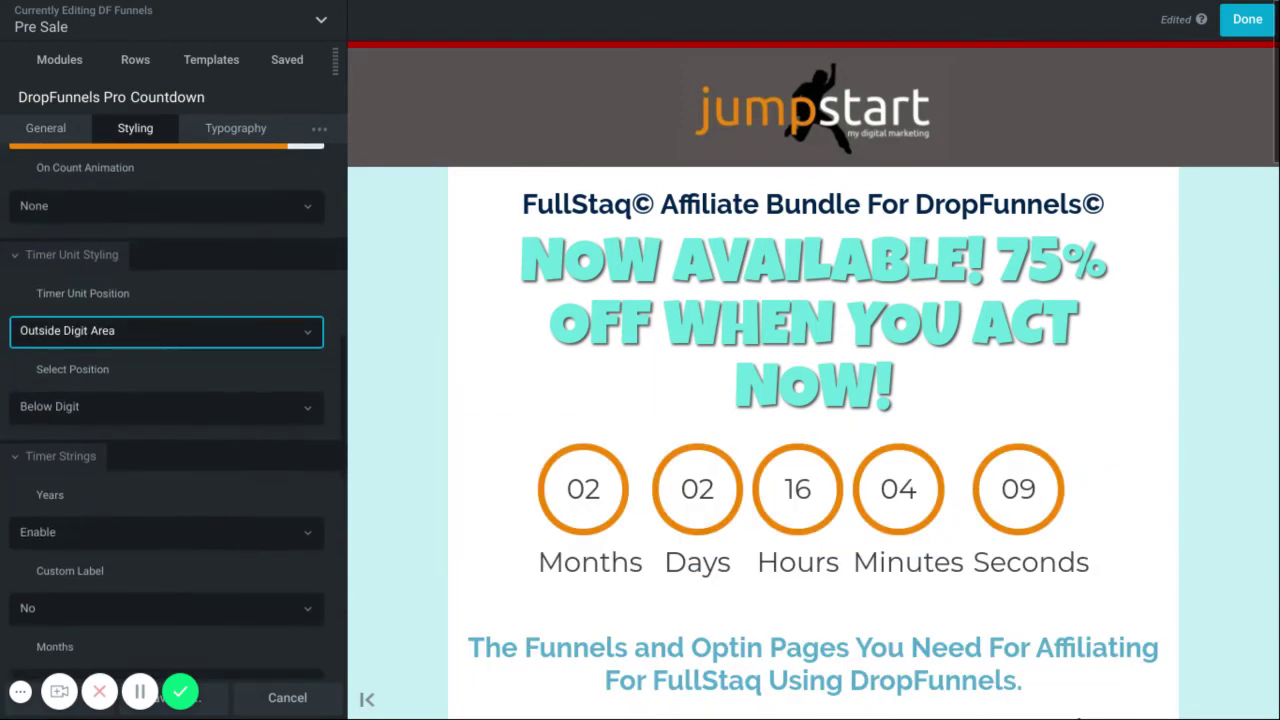
pyautogui.click(228, 410)
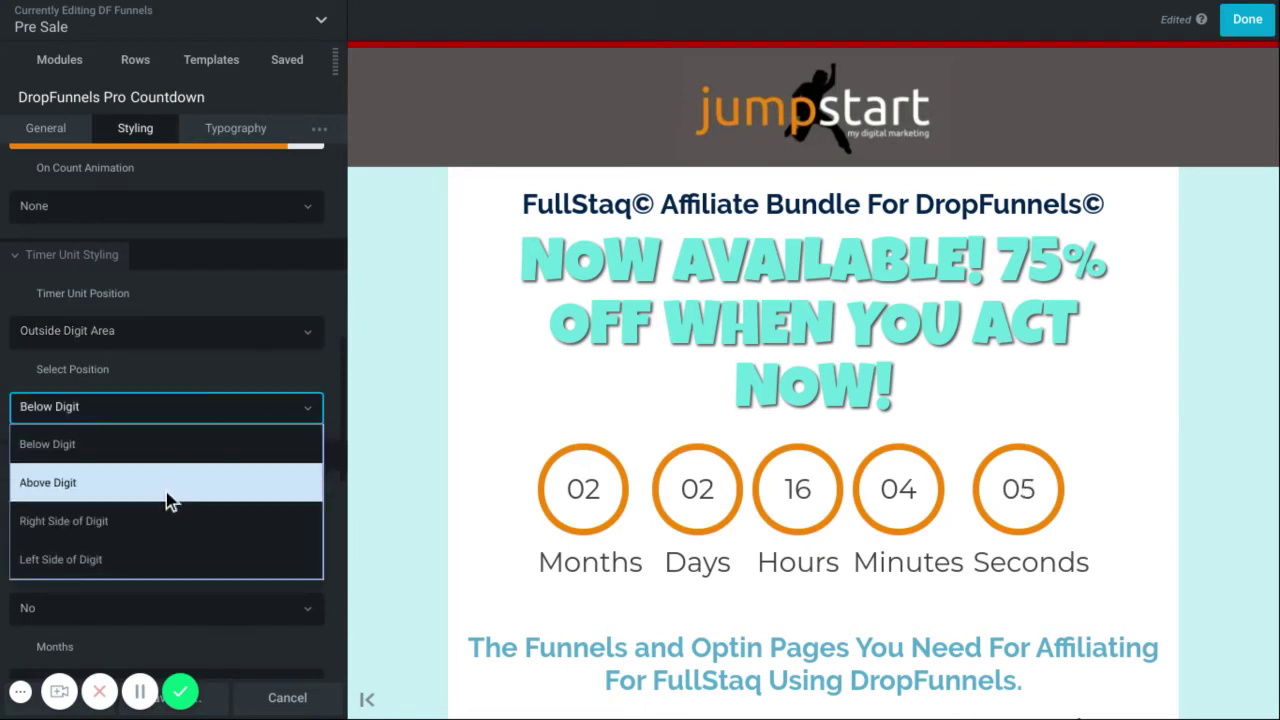
pyautogui.click(222, 369)
# Step: Disable the Years unit in the countdown's timer strings
pyautogui.scroll(-3, 209, 470)
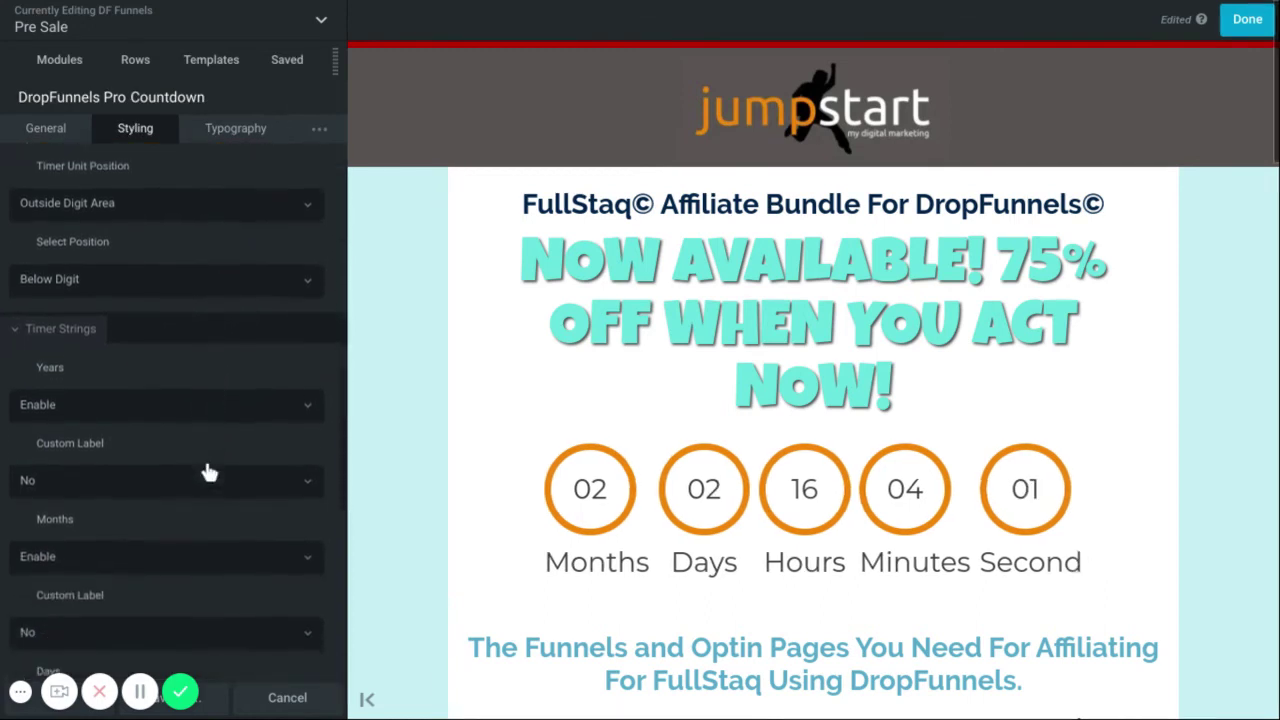
pyautogui.scroll(-1, 200, 450)
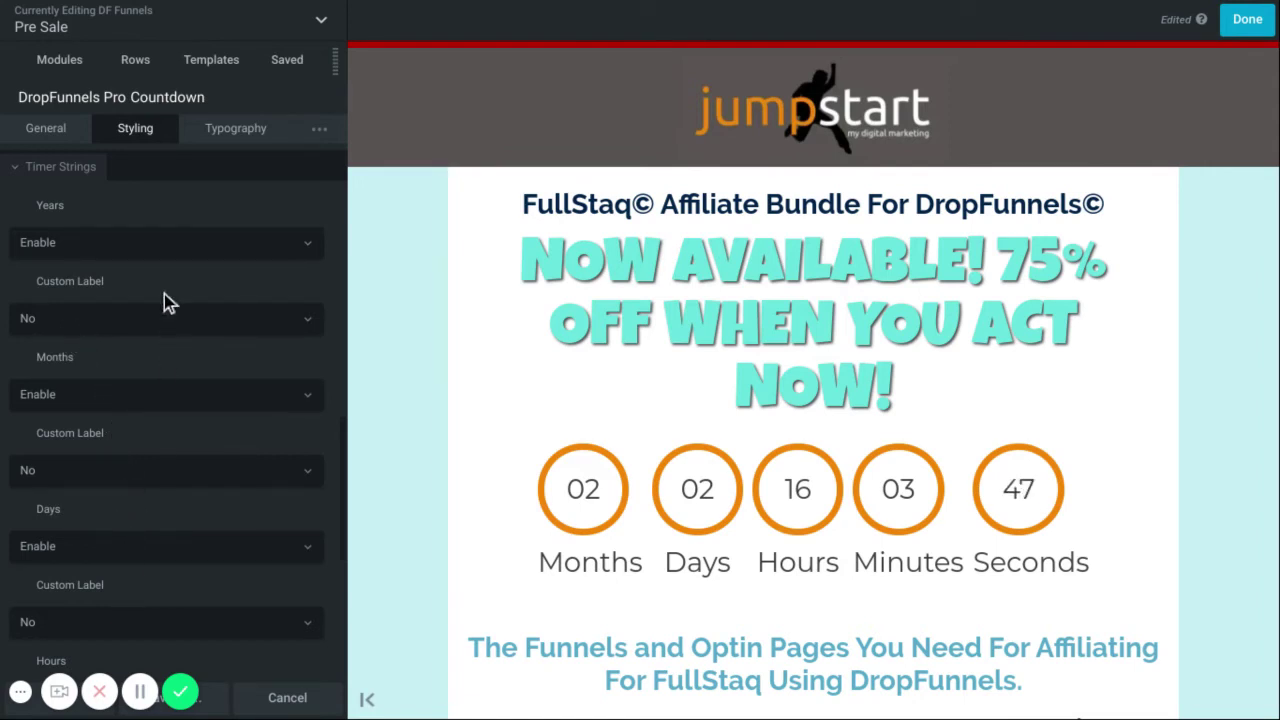
pyautogui.click(260, 245)
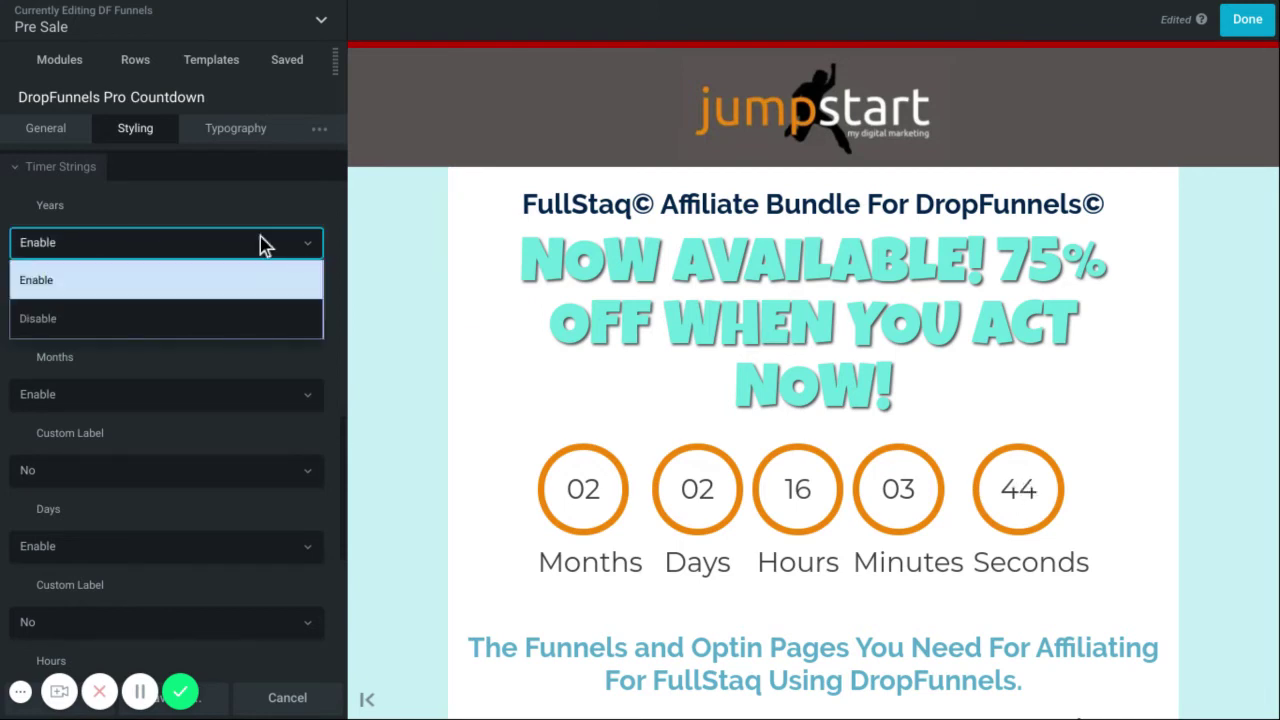
pyautogui.click(214, 320)
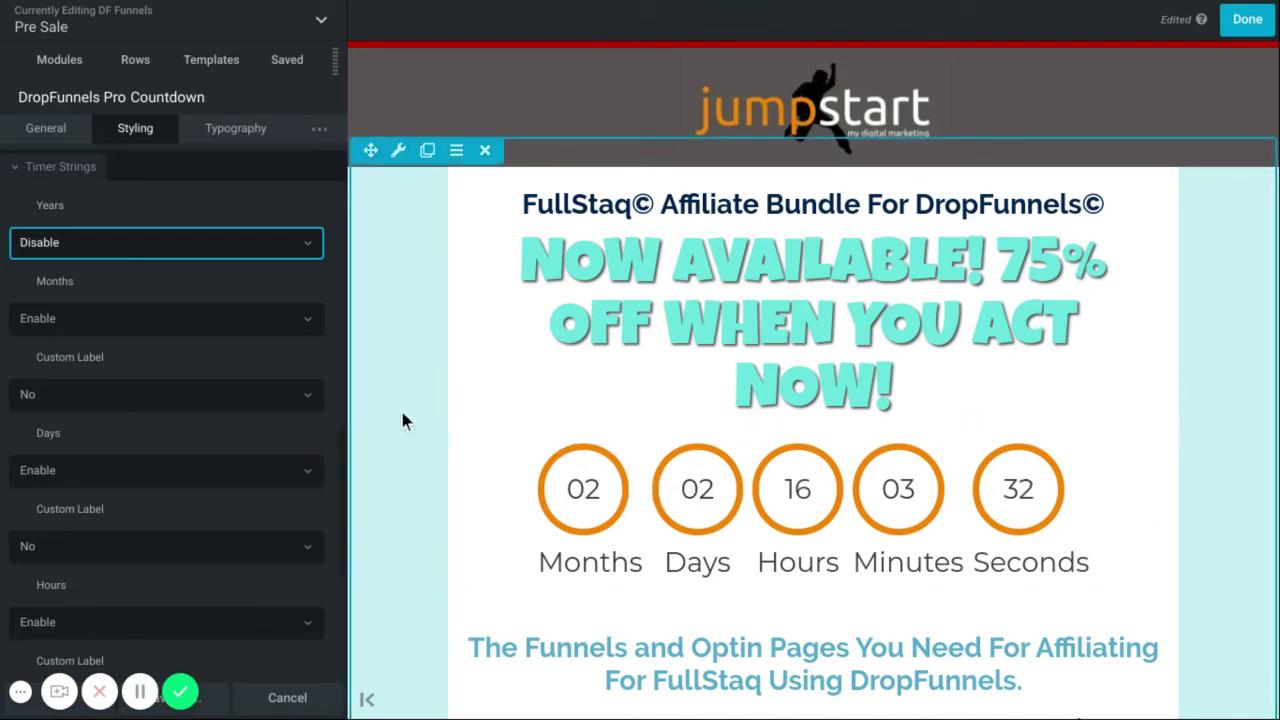
# Step: Turn on custom labels for the Months unit, with Mons as the plural and Mon as the singular
pyautogui.scroll(-3, 264, 346)
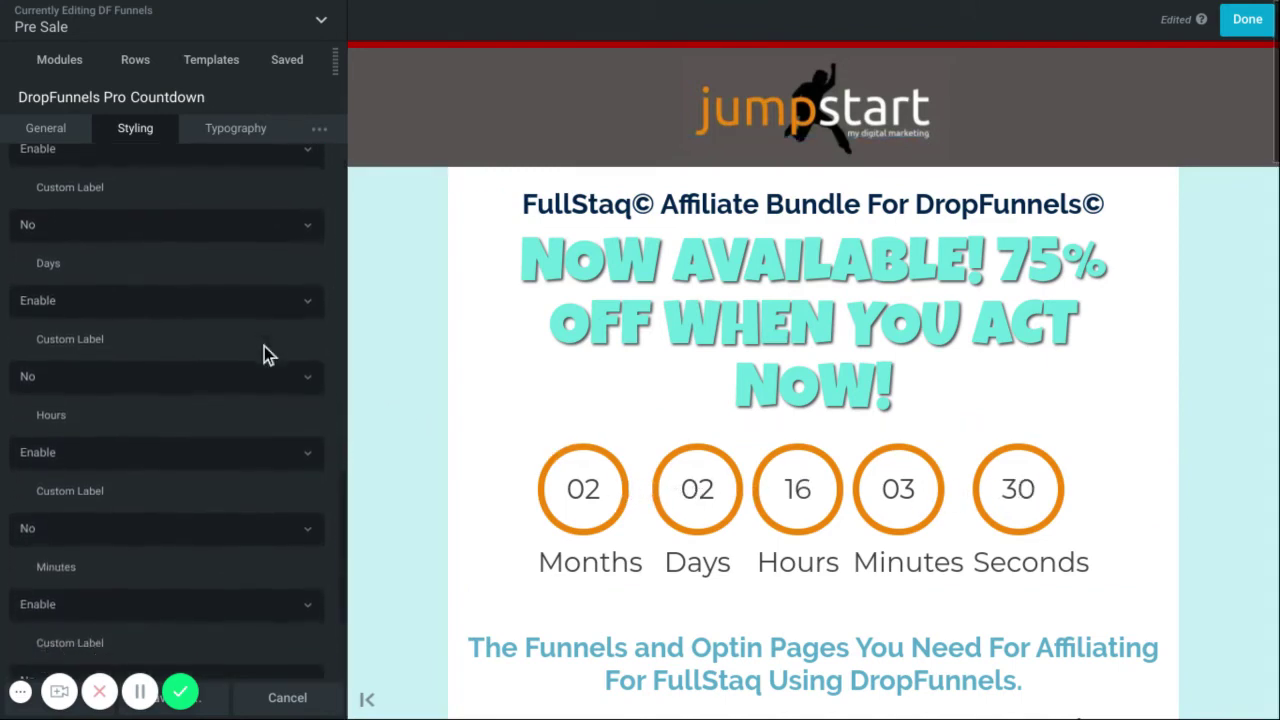
pyautogui.scroll(1, 264, 350)
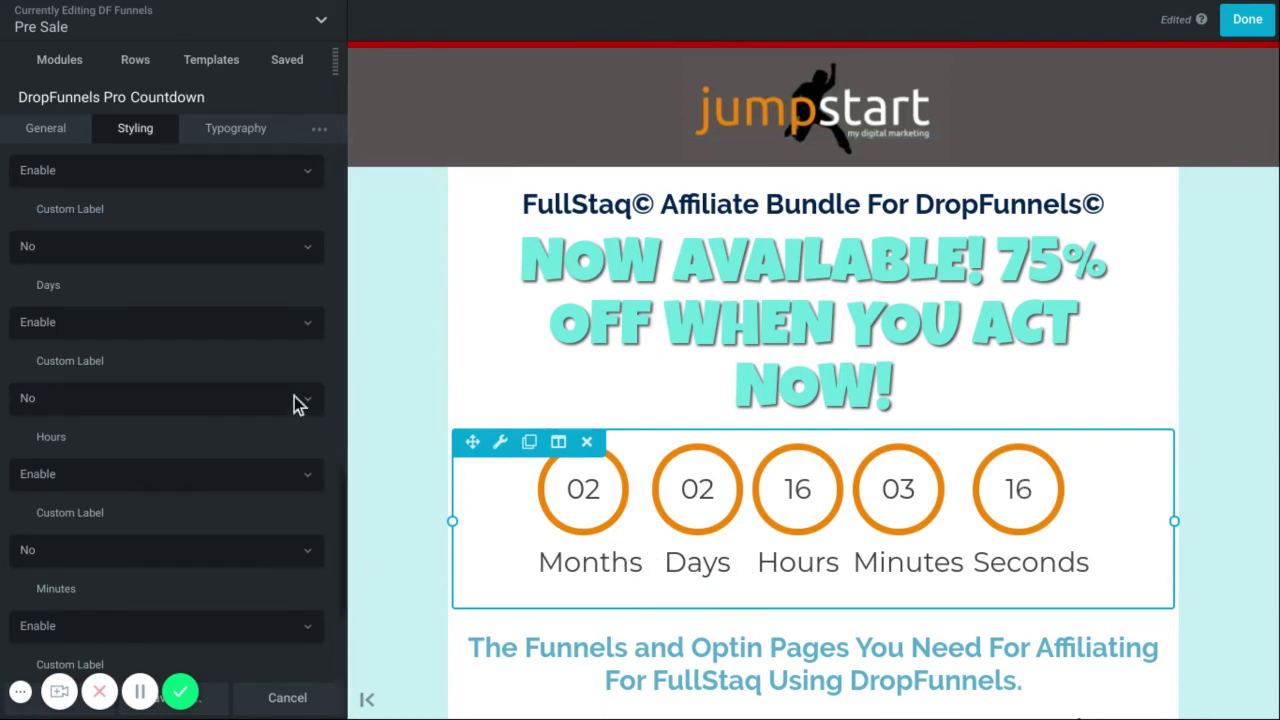
pyautogui.scroll(1, 294, 396)
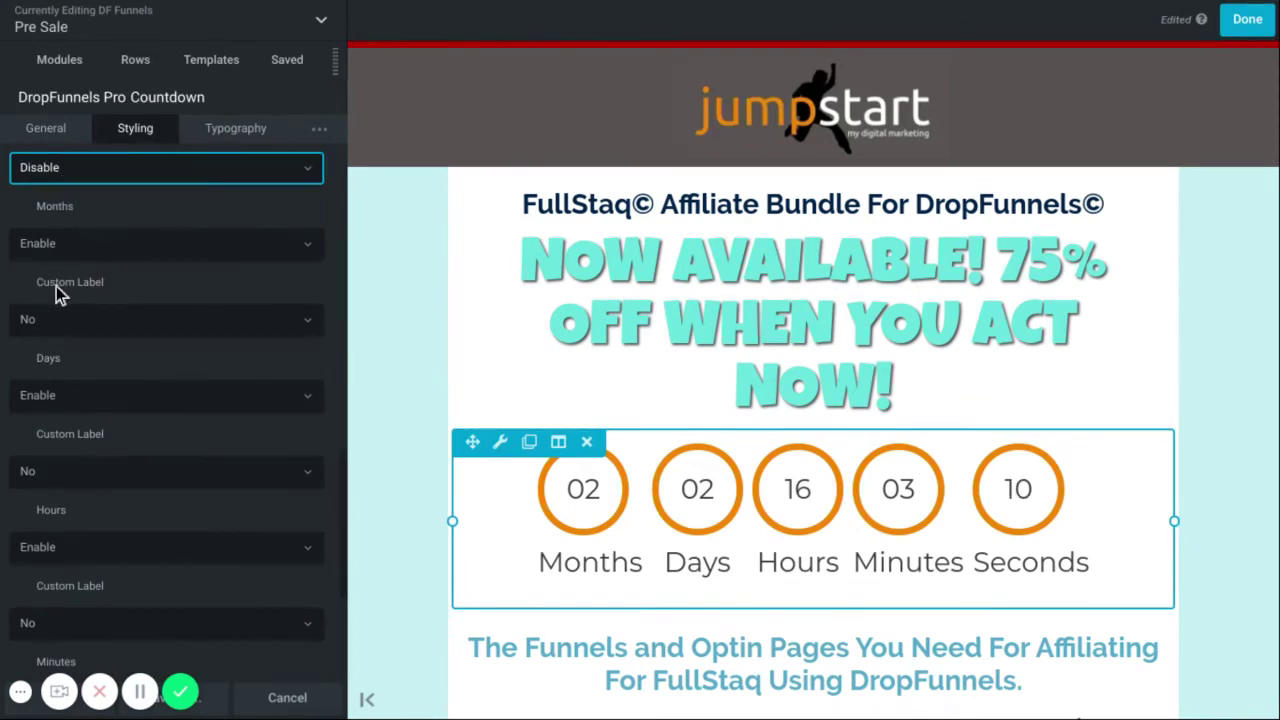
pyautogui.click(310, 328)
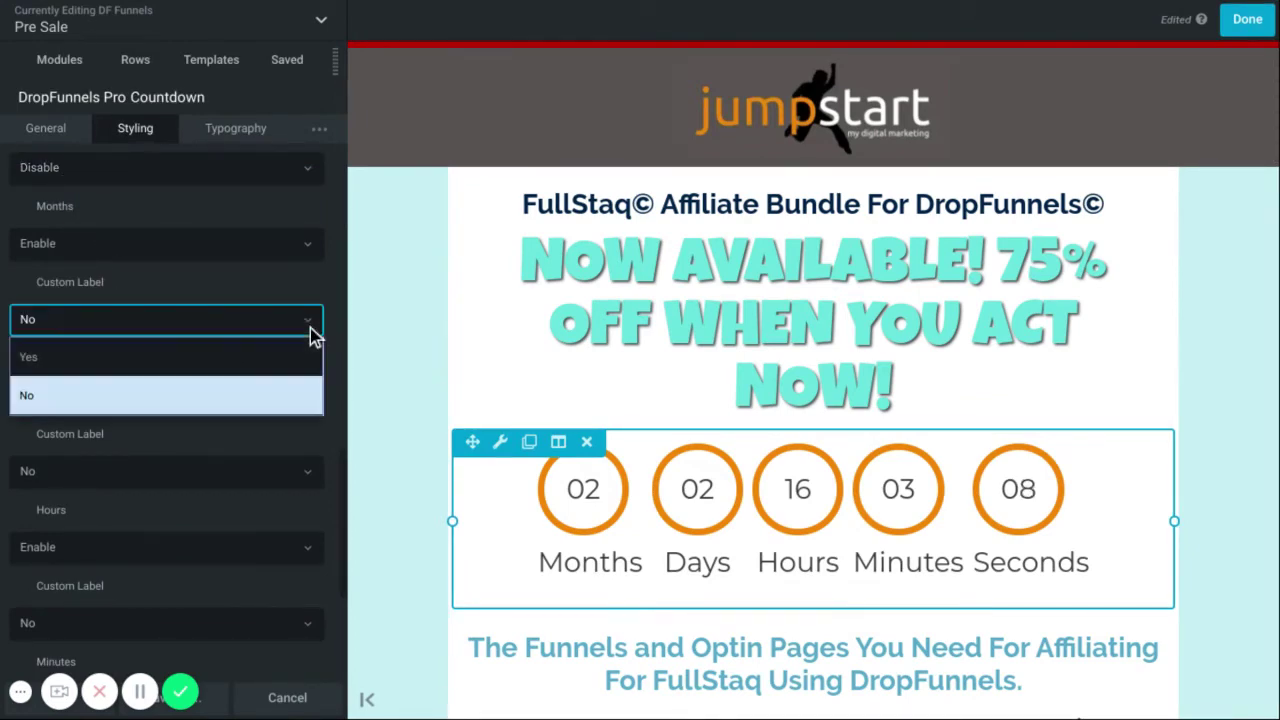
pyautogui.click(222, 358)
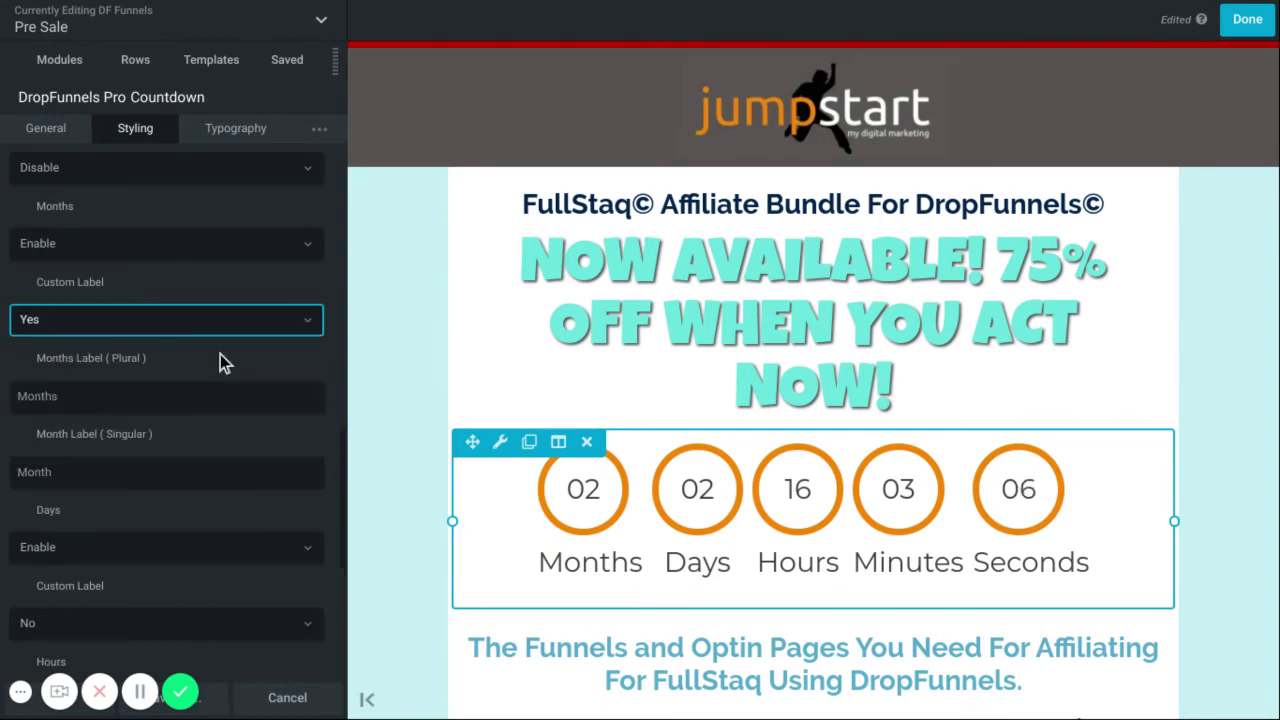
pyautogui.click(90, 399)
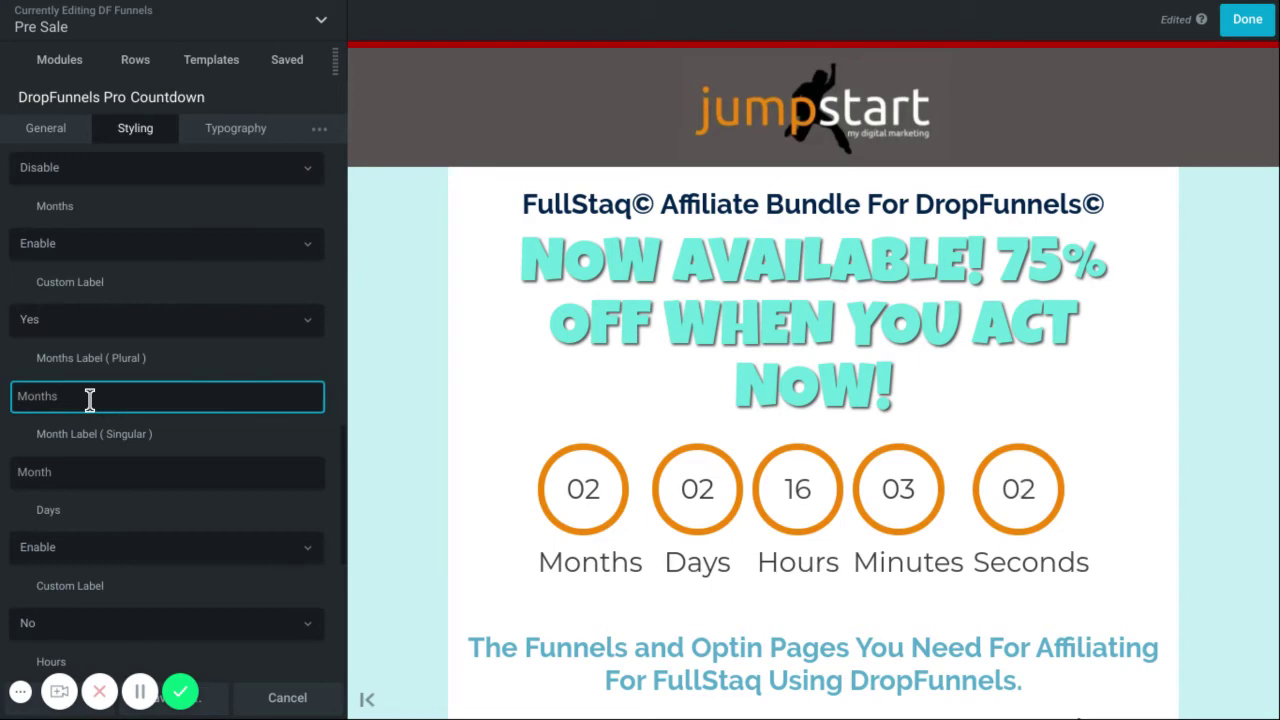
pyautogui.hotkey('ctrl', 'a')
pyautogui.write('N')
pyautogui.hotkey('ctrl', 'z')
pyautogui.write('Mo')
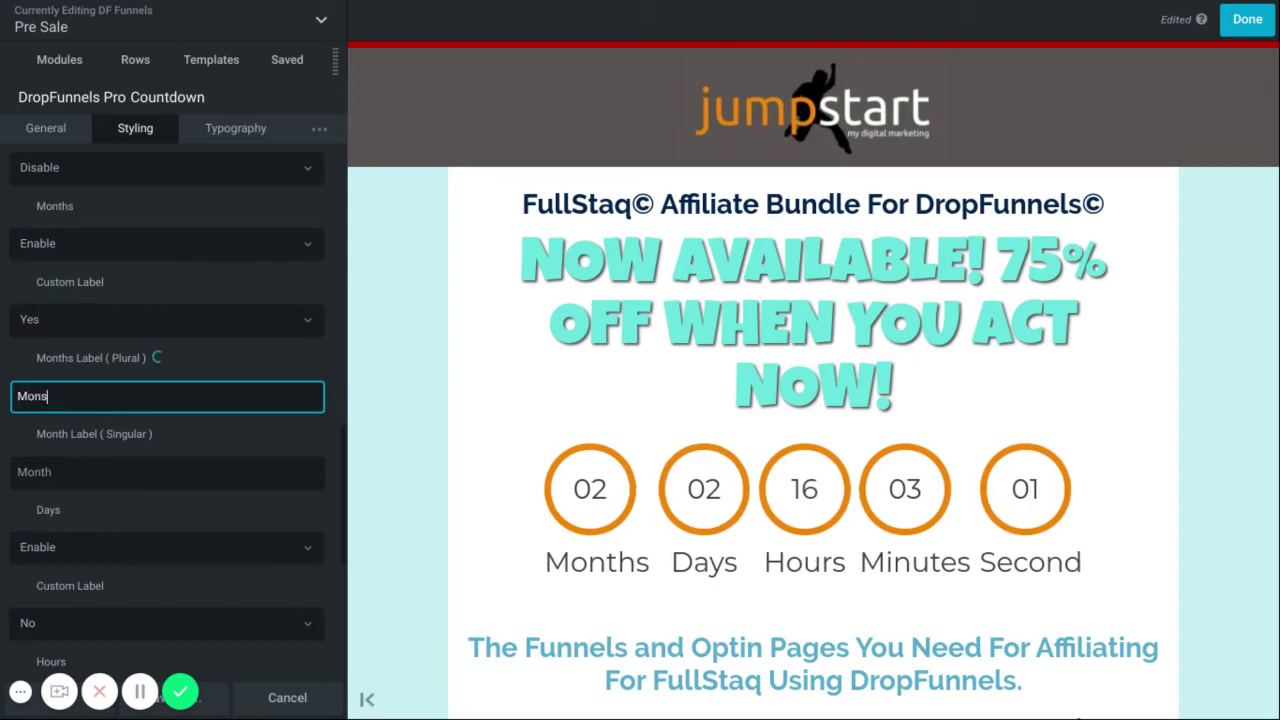
pyautogui.click(50, 470)
pyautogui.write('Mon')
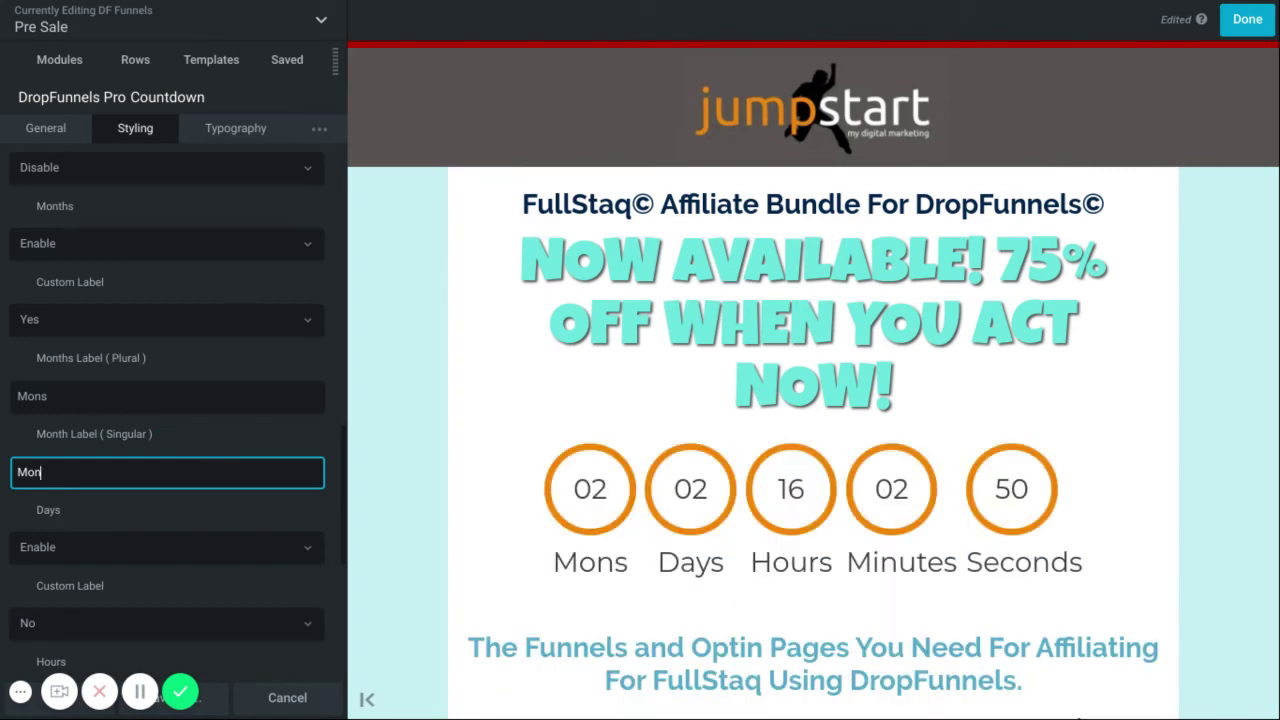
# Step: Turn on custom labels for the Minutes unit and set the plural label to Mins
pyautogui.scroll(-3, 168, 410)
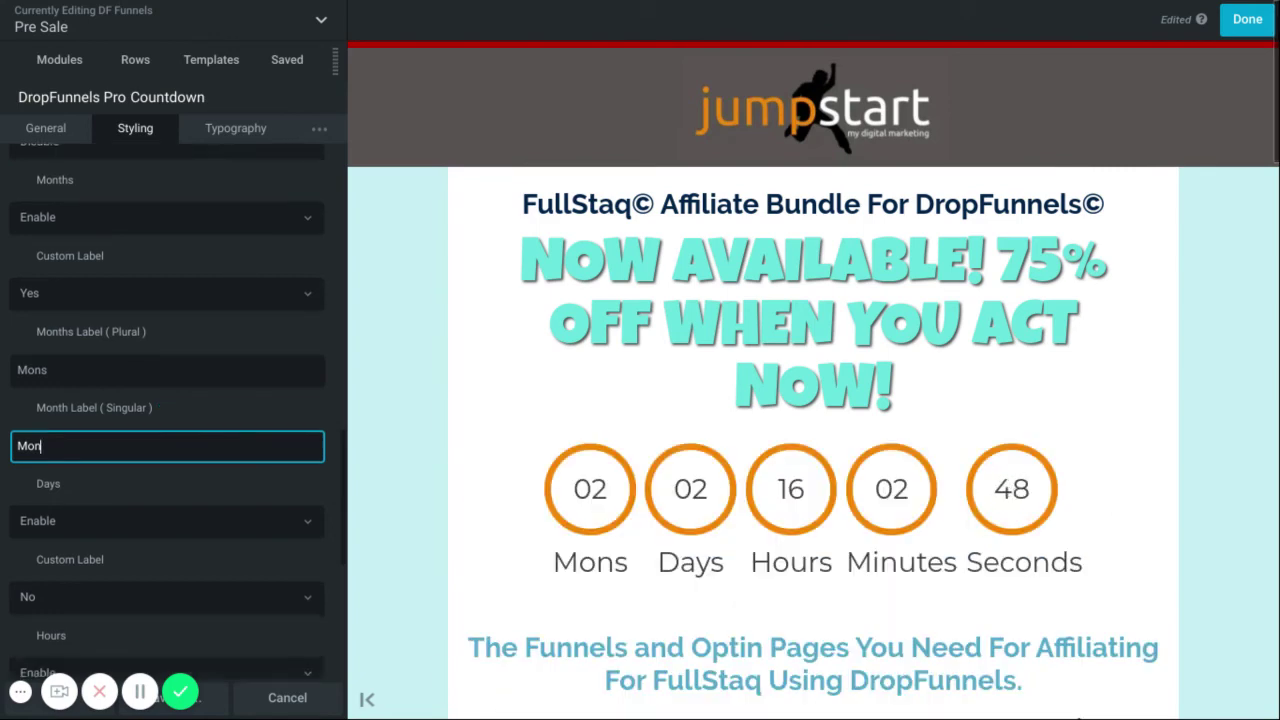
pyautogui.scroll(-1, 225, 407)
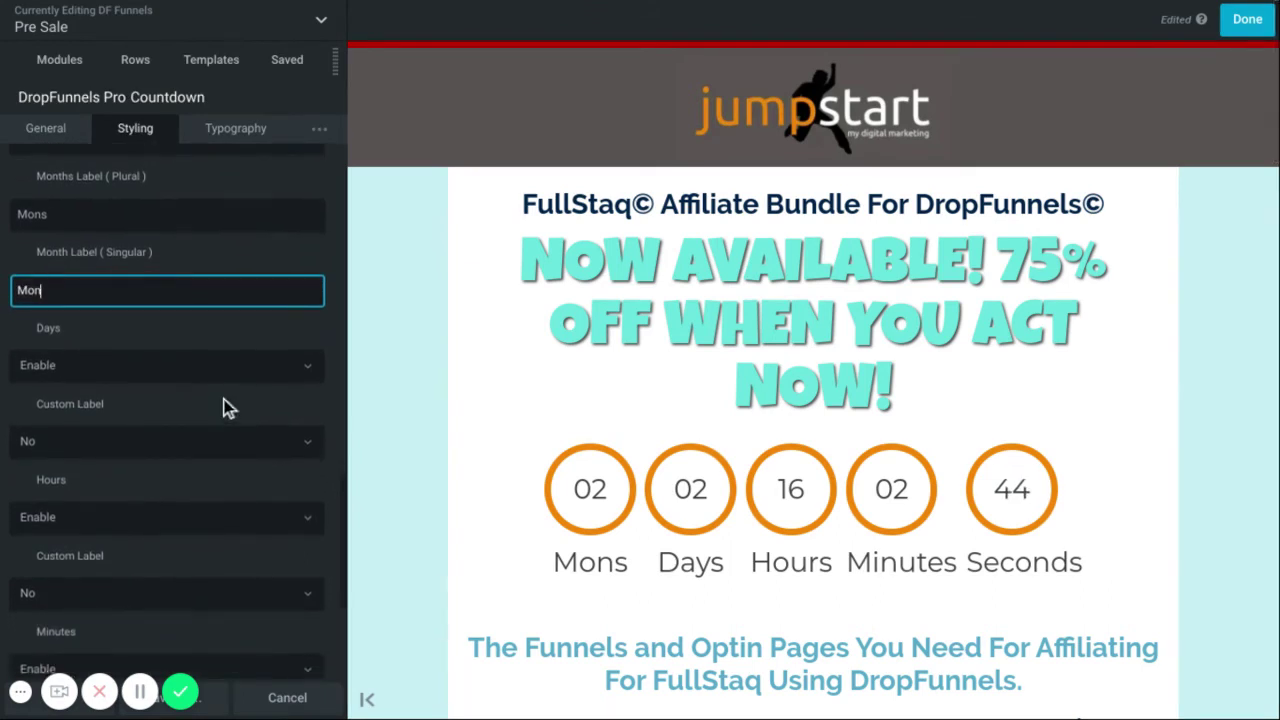
pyautogui.scroll(-2, 225, 407)
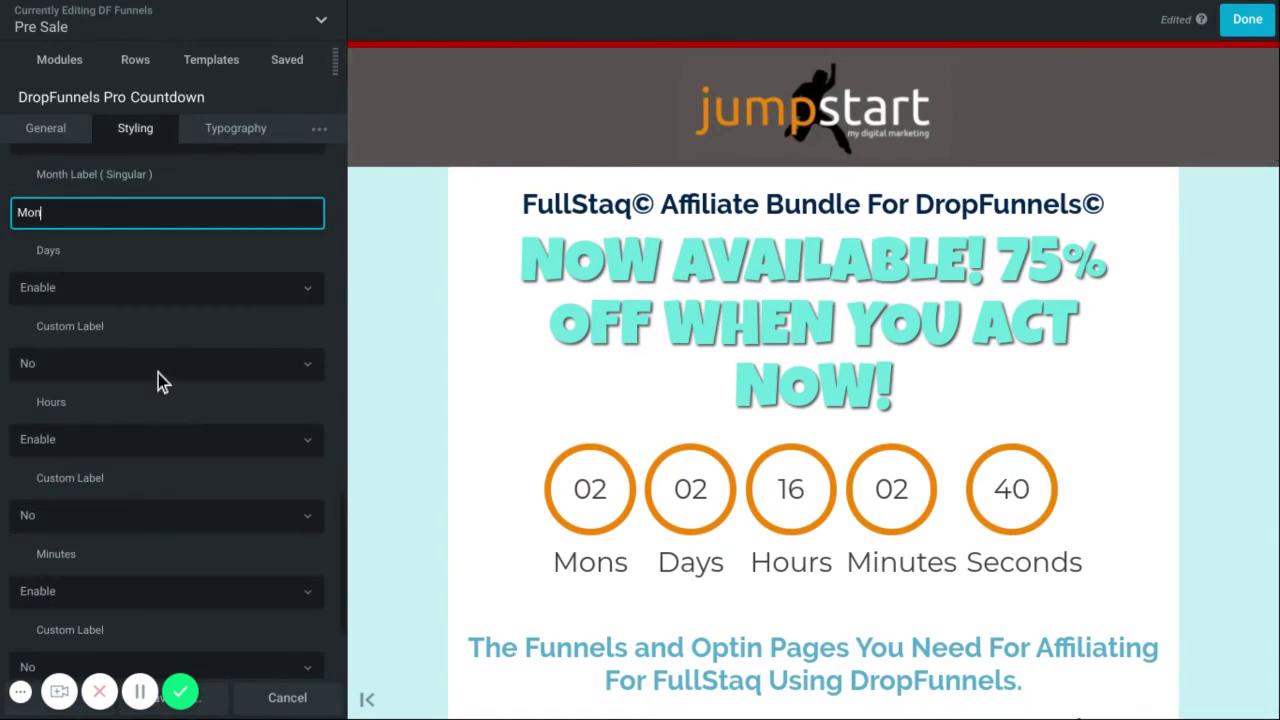
pyautogui.scroll(-3, 164, 398)
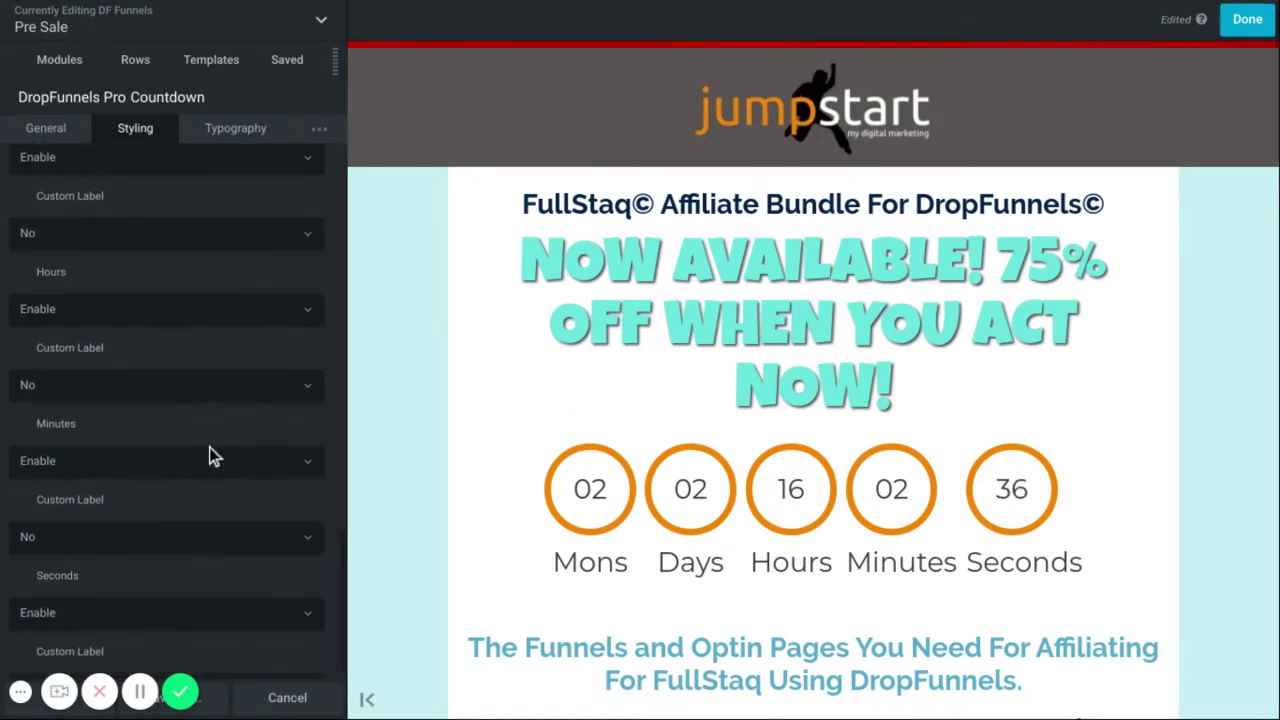
pyautogui.click(170, 541)
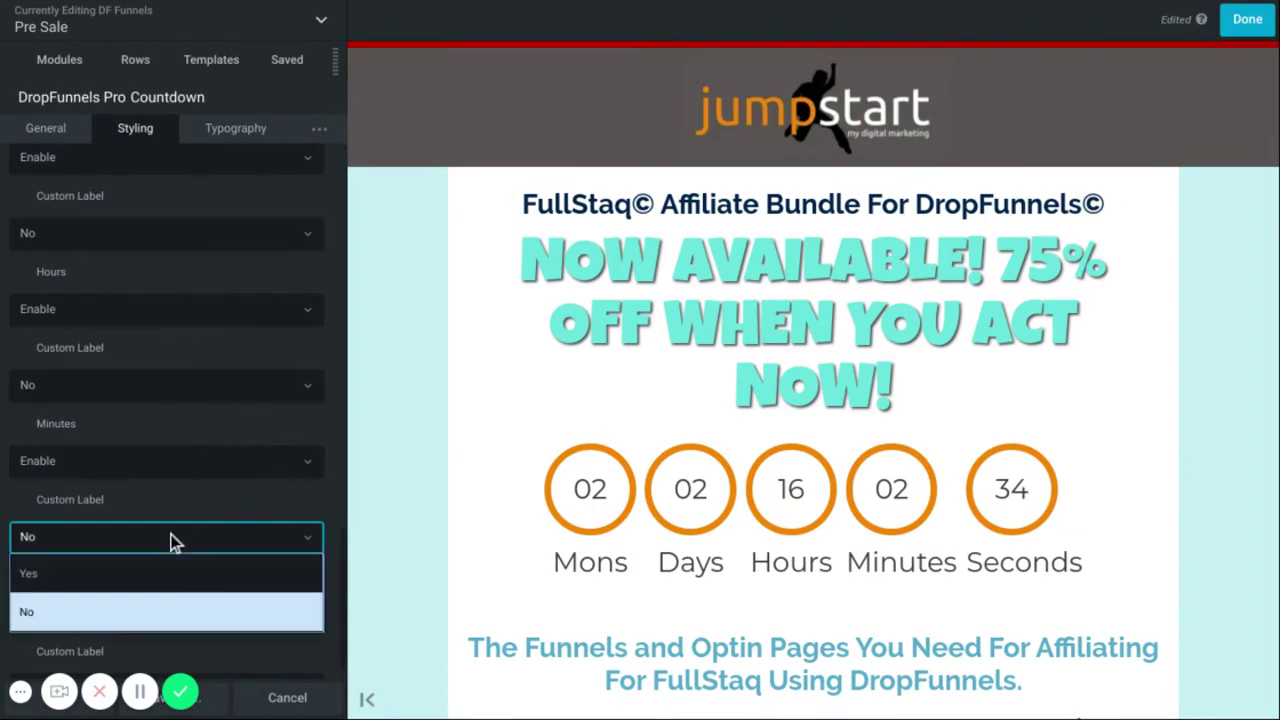
pyautogui.click(140, 577)
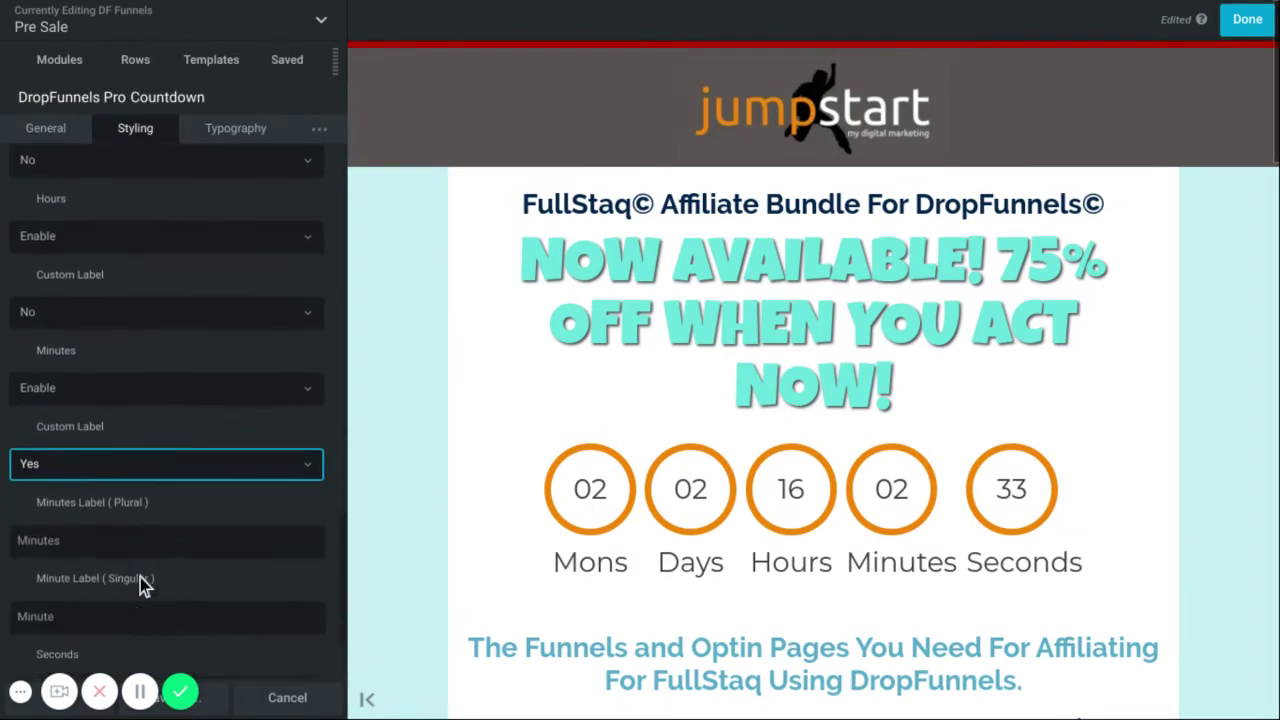
pyautogui.scroll(-3, 140, 528)
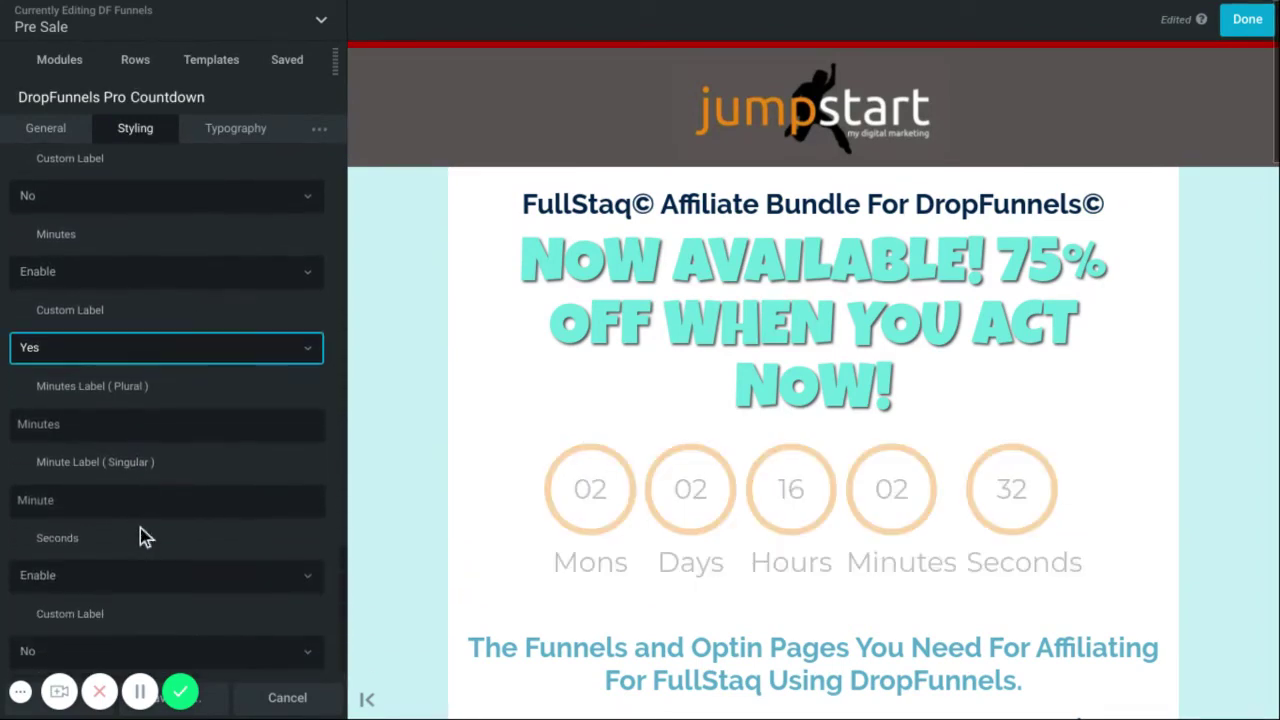
pyautogui.click(139, 424)
pyautogui.press('BackSpace')
pyautogui.press('BackSpace')
pyautogui.press('BackSpace')
pyautogui.press('BackSpace')
pyautogui.press('BackSpace')
pyautogui.write('ns')
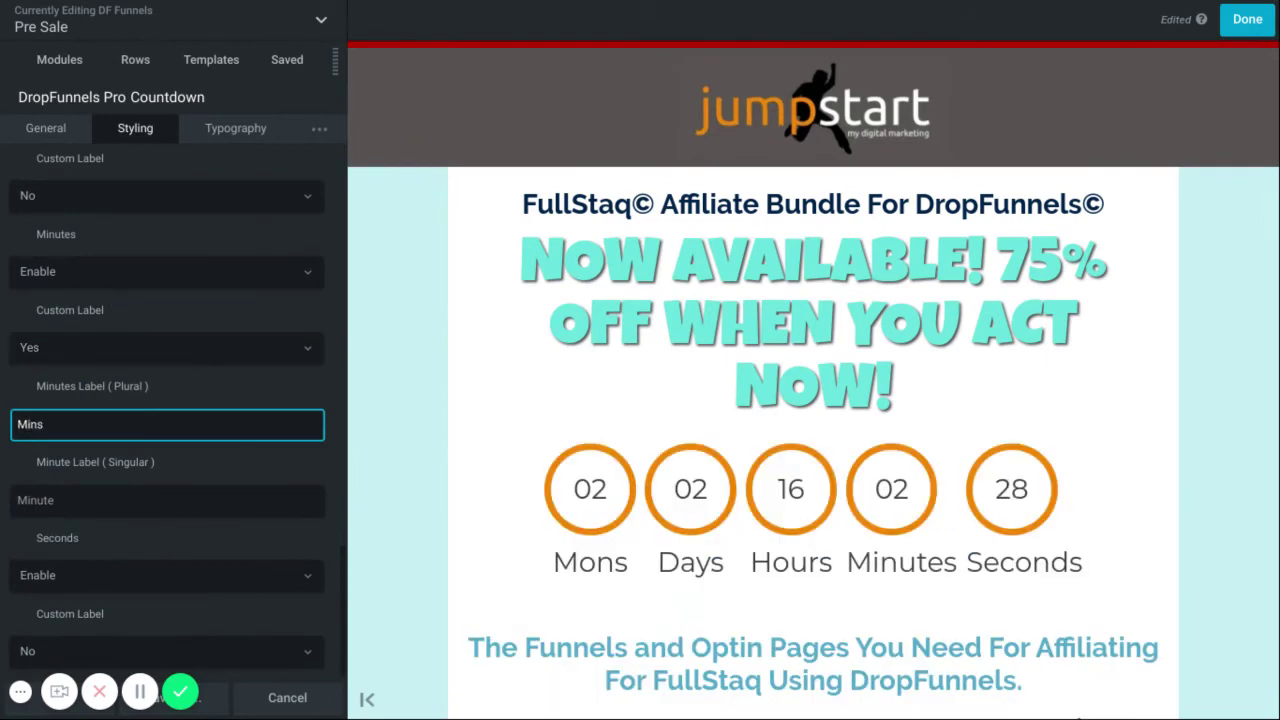
# Step: Set the singular label of the Minutes unit to Min
pyautogui.click(104, 492)
pyautogui.press('BackSpace')
pyautogui.press('BackSpace')
pyautogui.press('BackSpace')
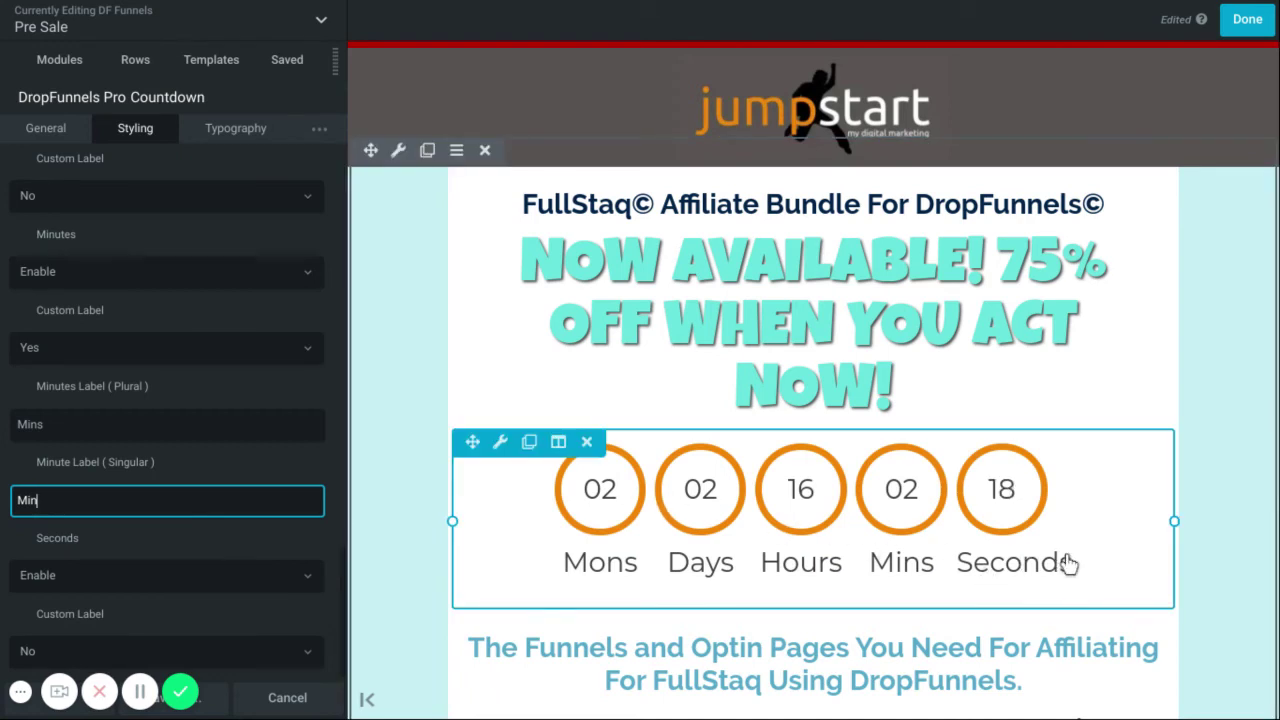
# Step: Change the countdown's timer type to Evergreen
pyautogui.scroll(1, 126, 503)
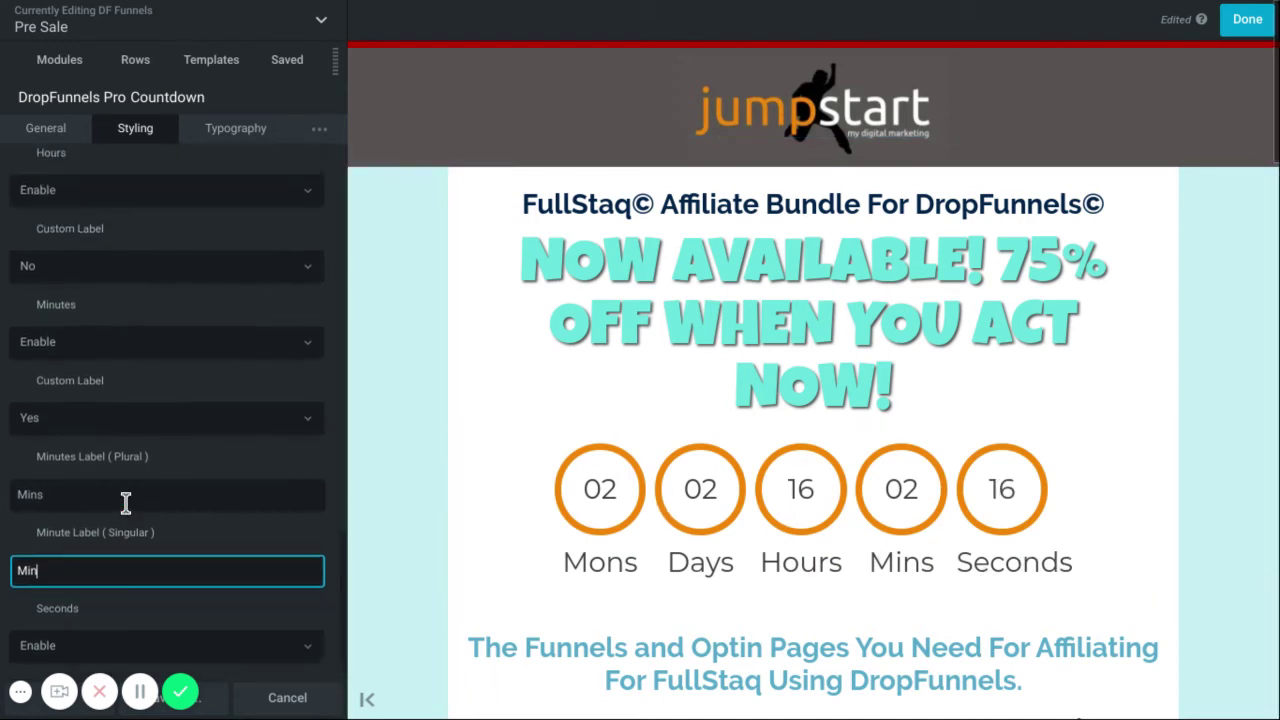
pyautogui.scroll(1, 126, 503)
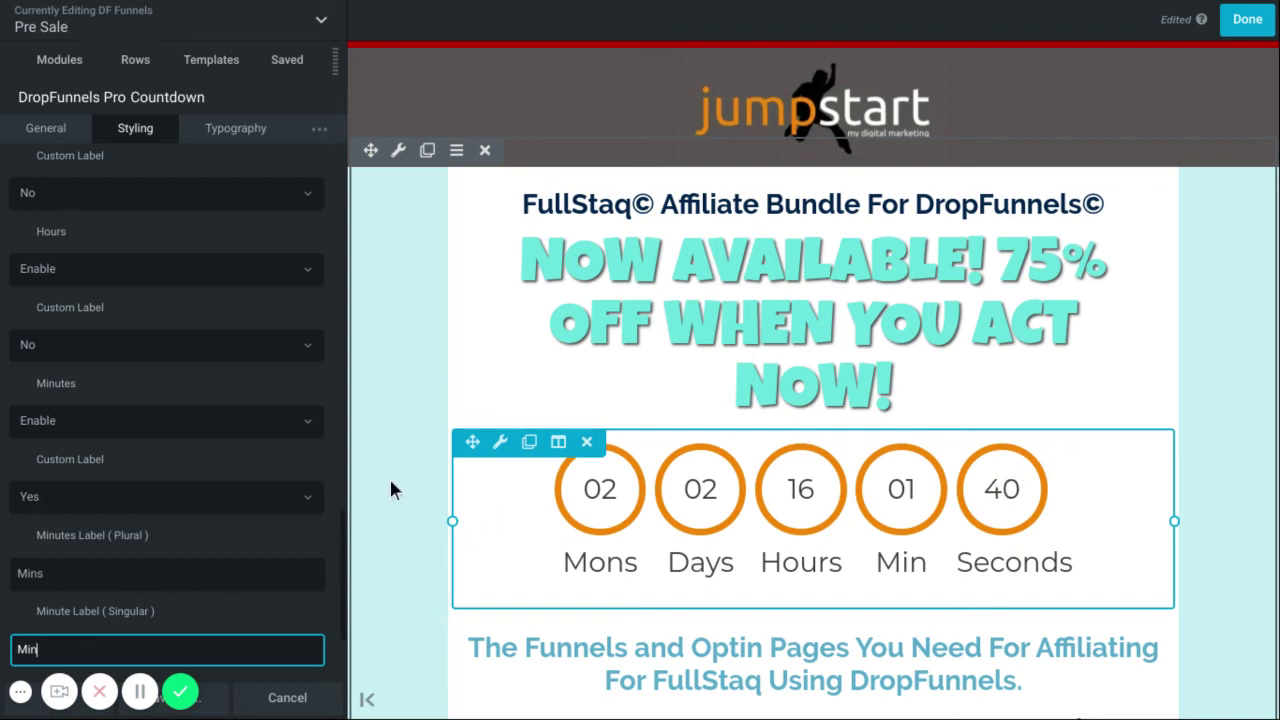
pyautogui.scroll(1, 232, 418)
pyautogui.scroll(10, 232, 418)
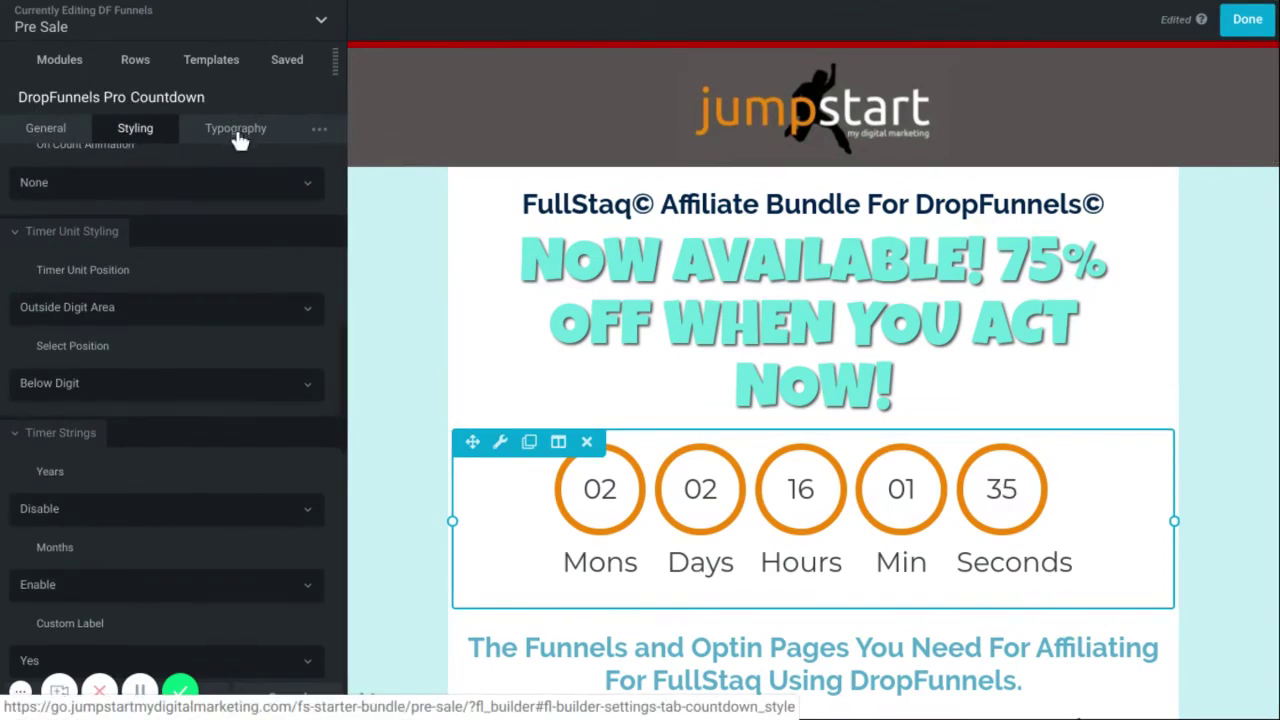
pyautogui.click(63, 134)
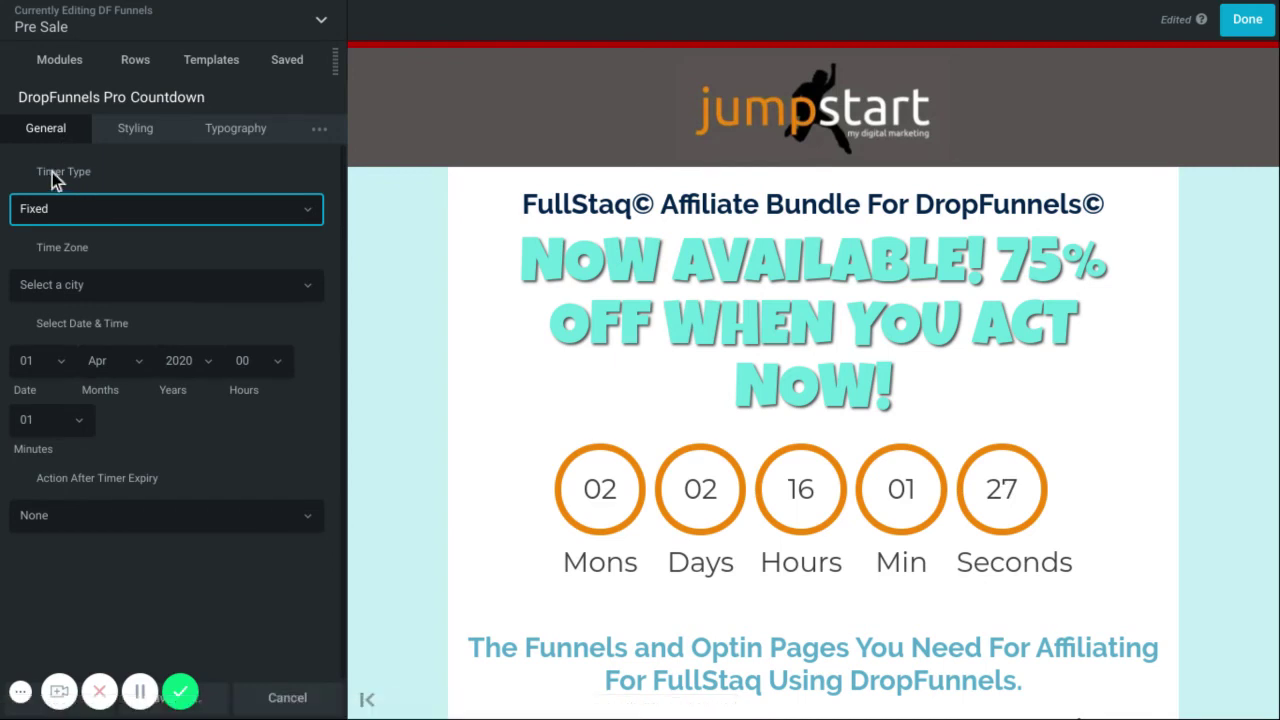
pyautogui.click(310, 222)
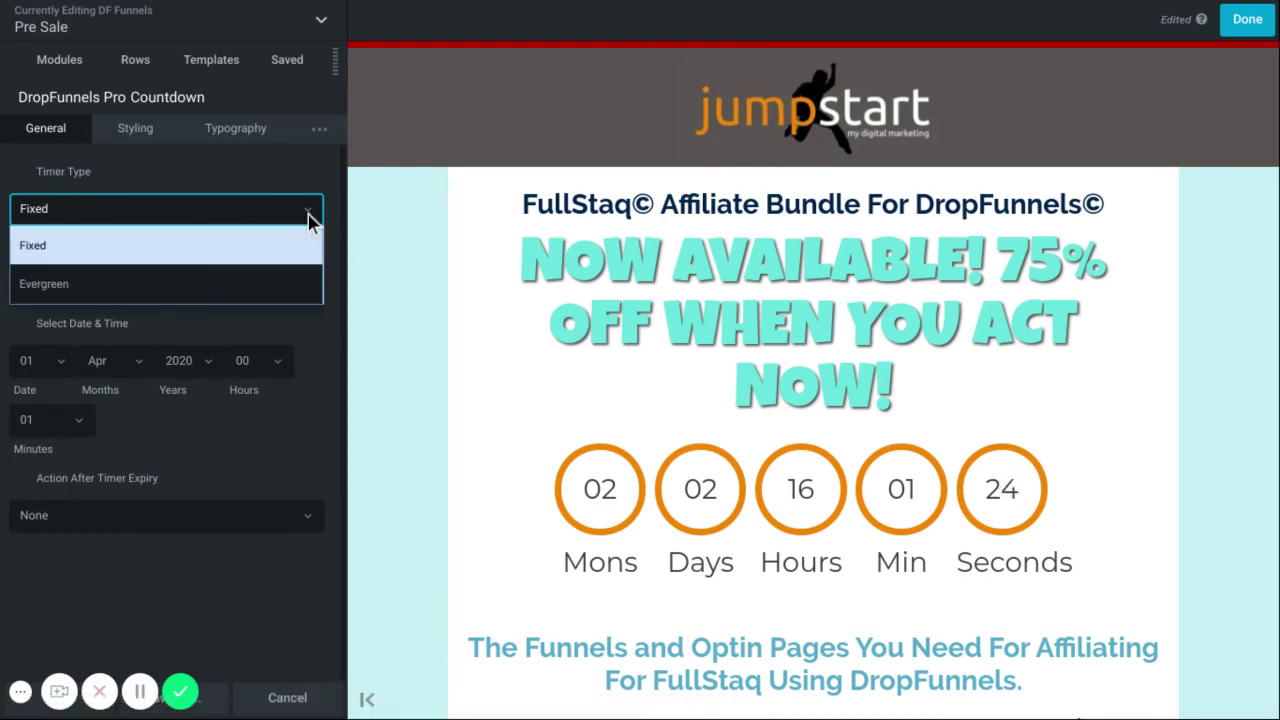
pyautogui.click(246, 286)
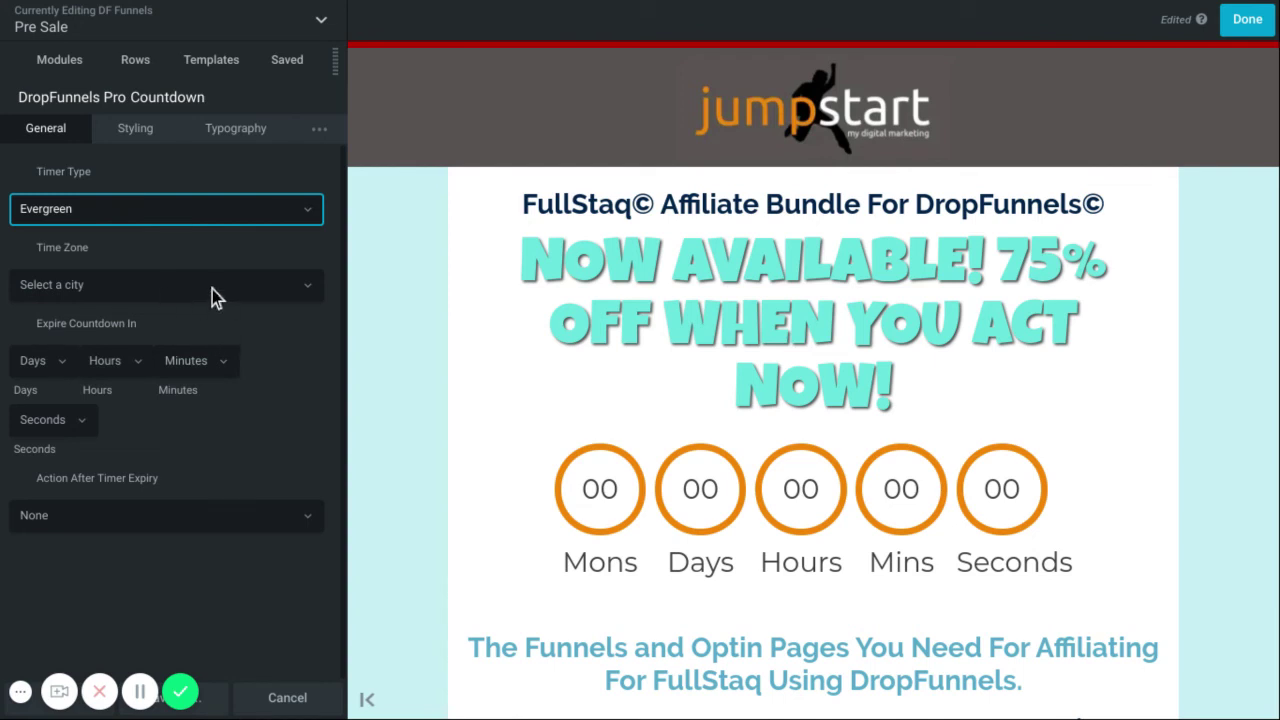
# Step: Set the evergreen countdown to expire in 03 hours, without choosing a time zone city
pyautogui.click(212, 290)
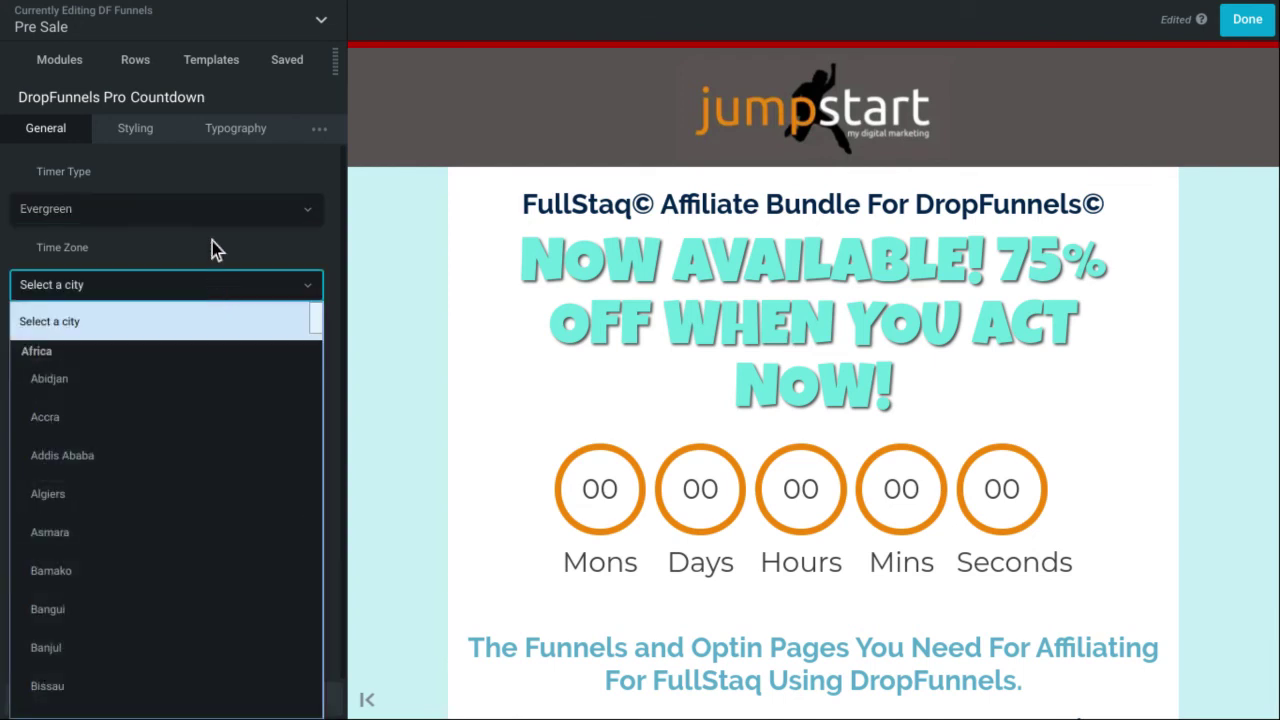
pyautogui.click(212, 241)
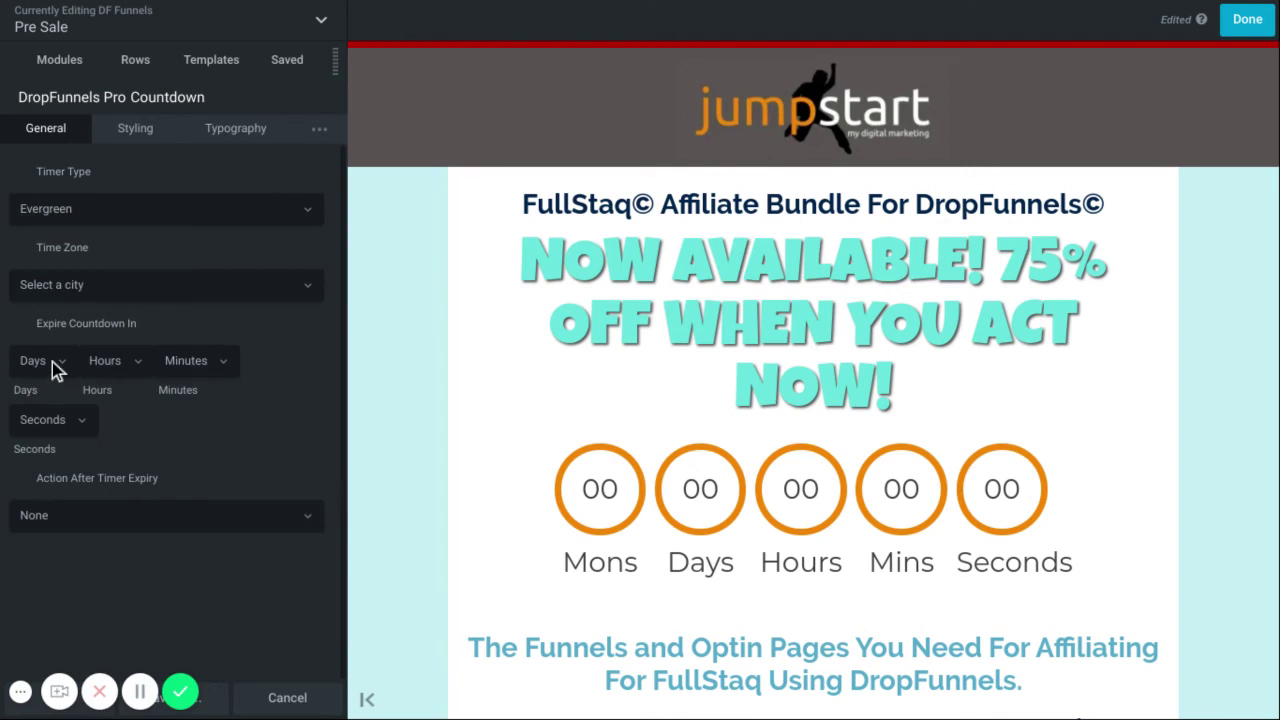
pyautogui.click(140, 368)
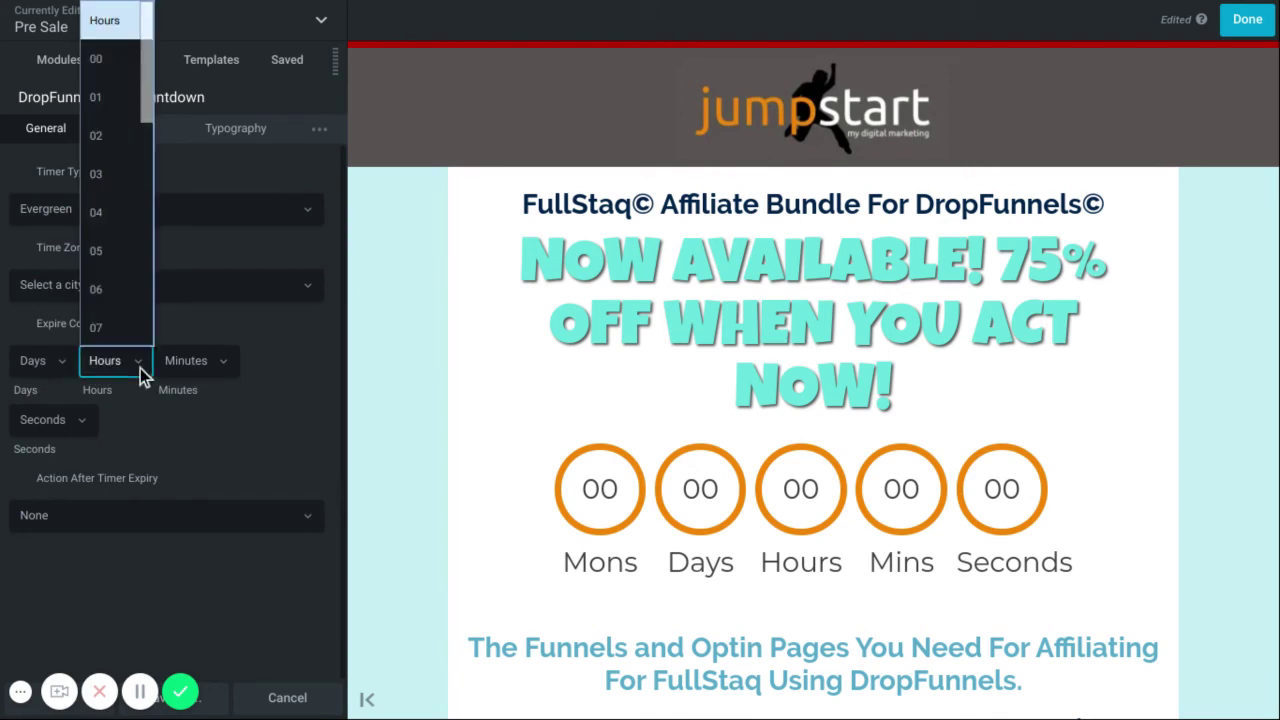
pyautogui.click(105, 190)
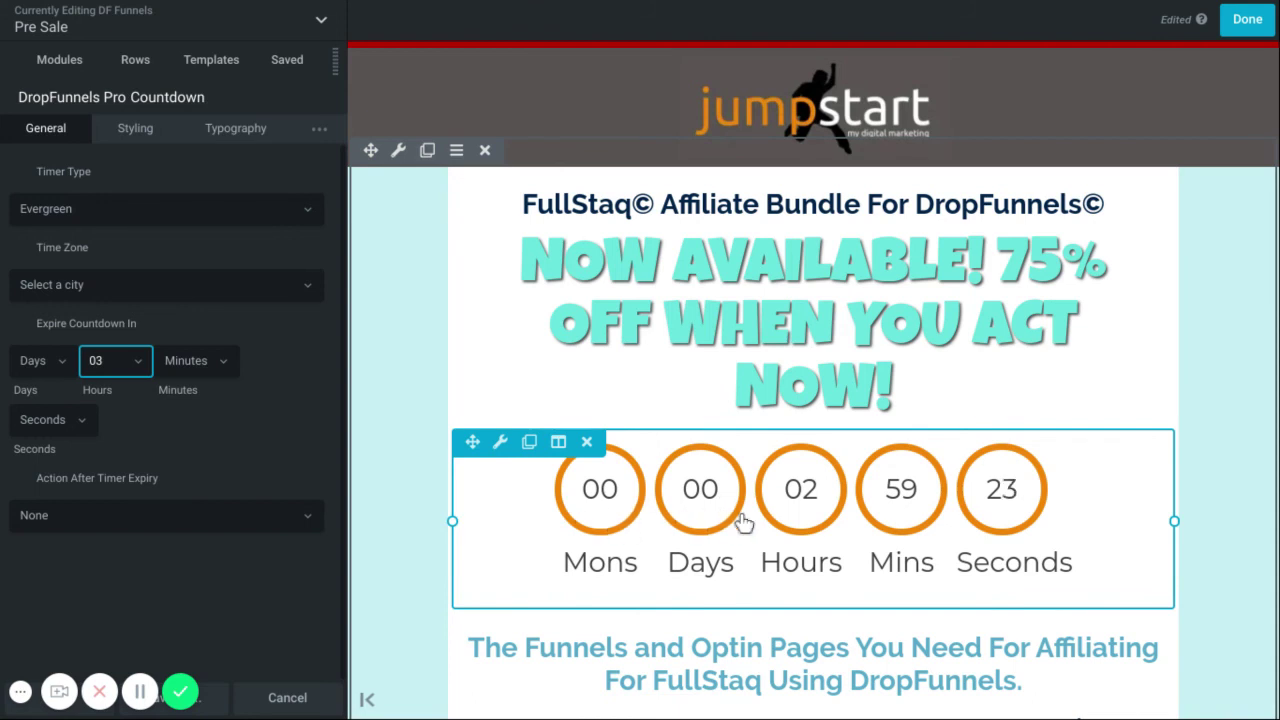
# Step: Disable the Months unit in the evergreen countdown's timer strings
pyautogui.click(135, 128)
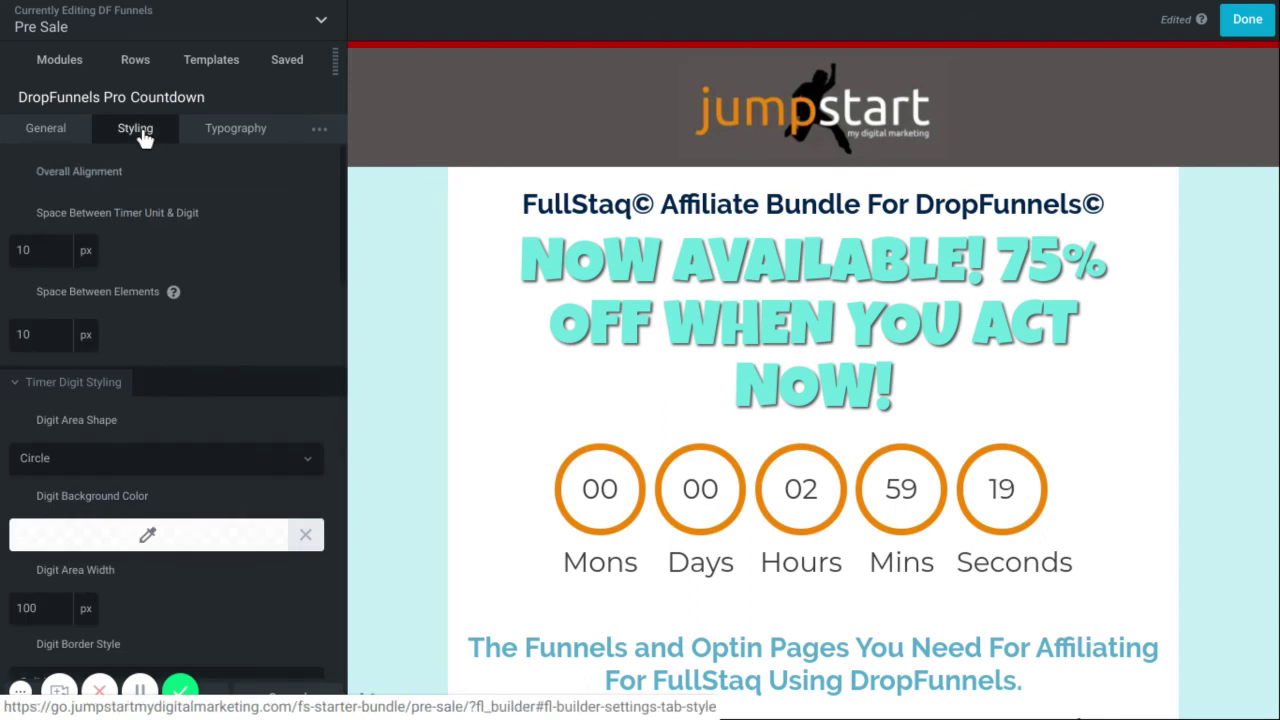
pyautogui.scroll(-2, 218, 276)
pyautogui.scroll(2, 218, 276)
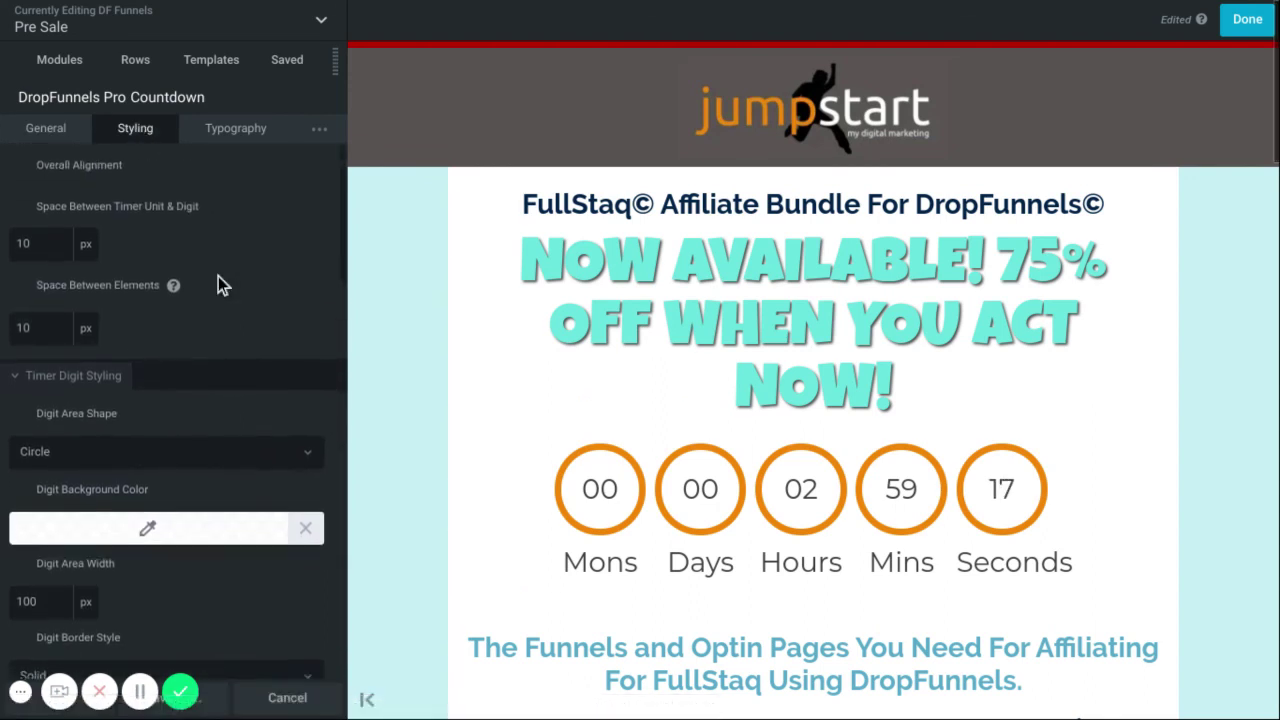
pyautogui.scroll(-5, 218, 276)
pyautogui.scroll(-8, 218, 276)
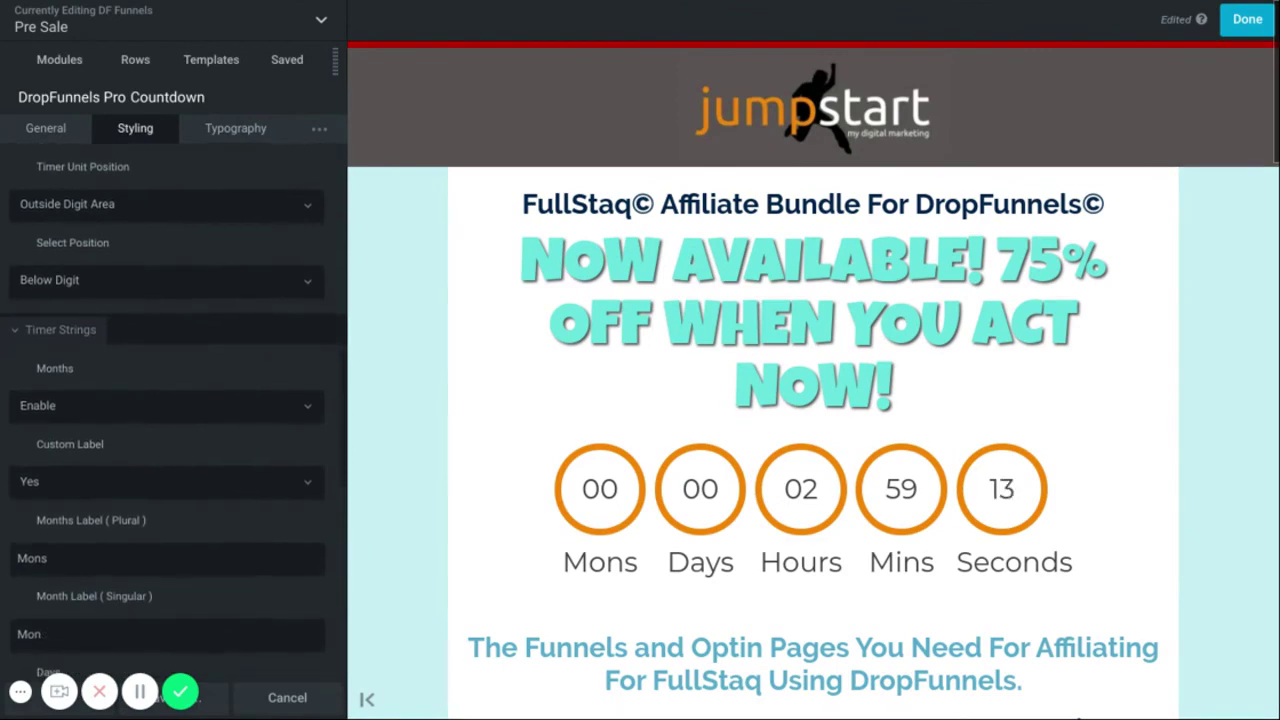
pyautogui.scroll(-1, 248, 364)
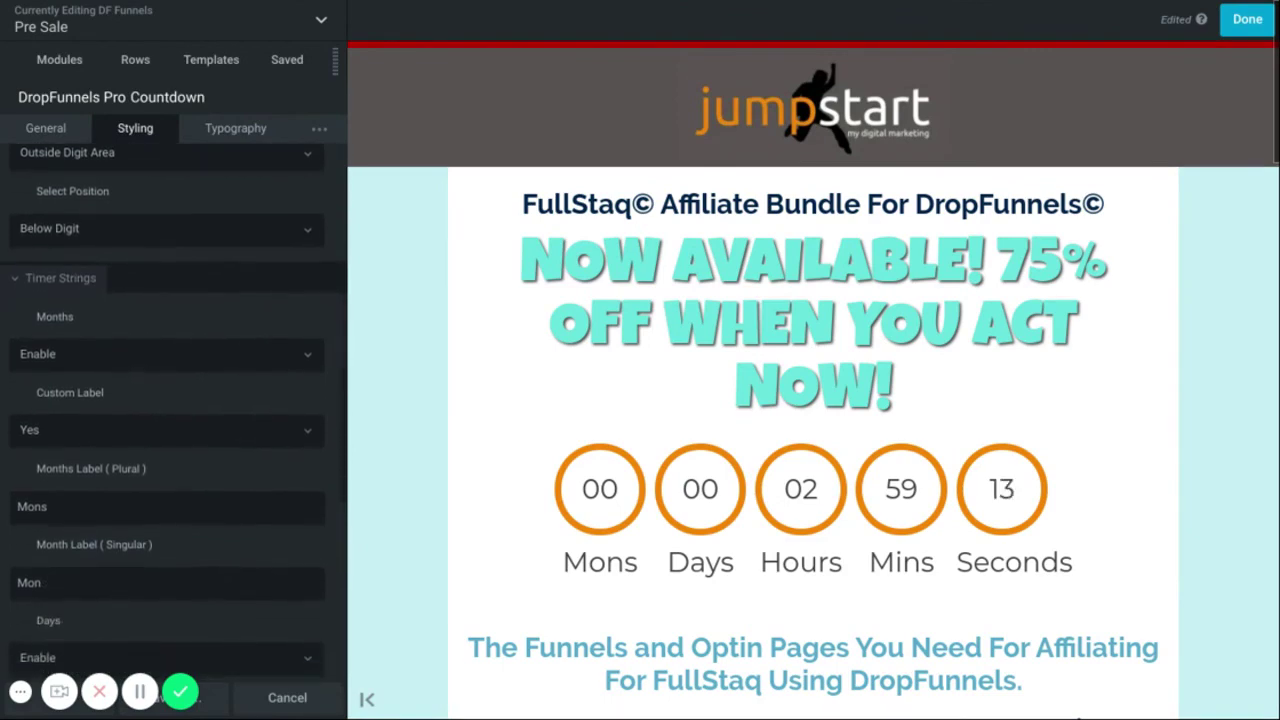
pyautogui.click(306, 364)
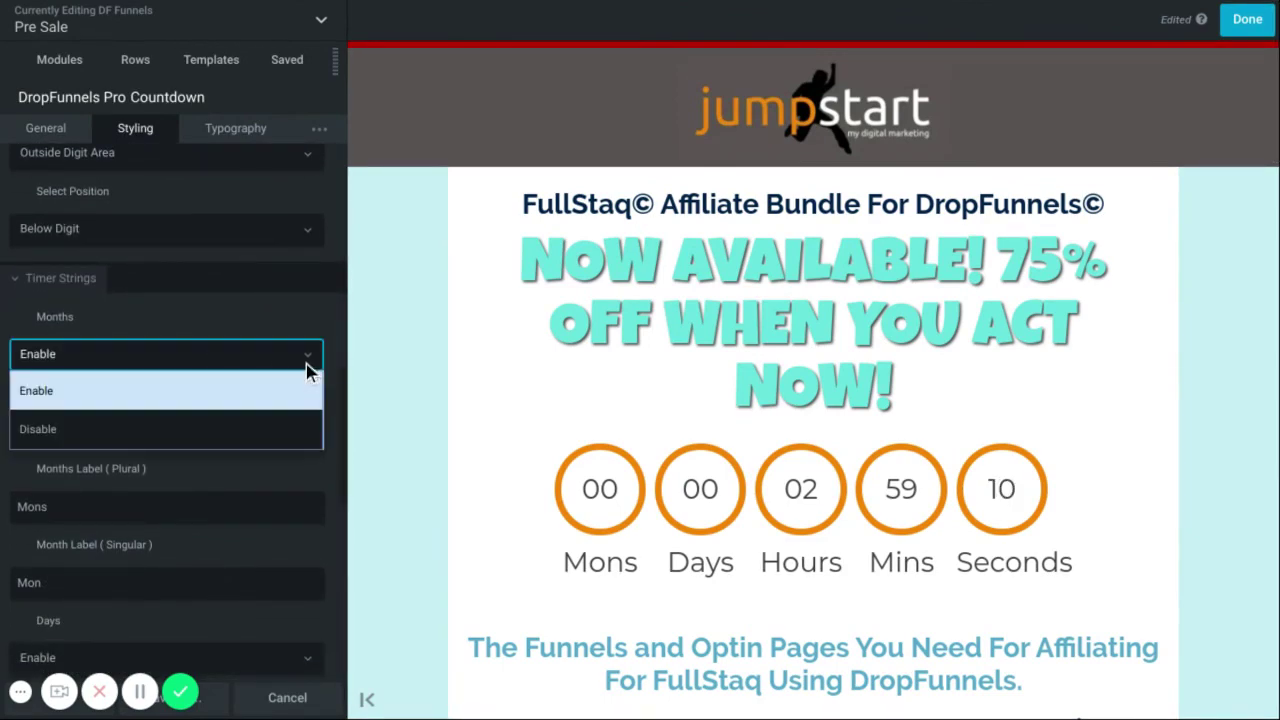
pyautogui.click(252, 426)
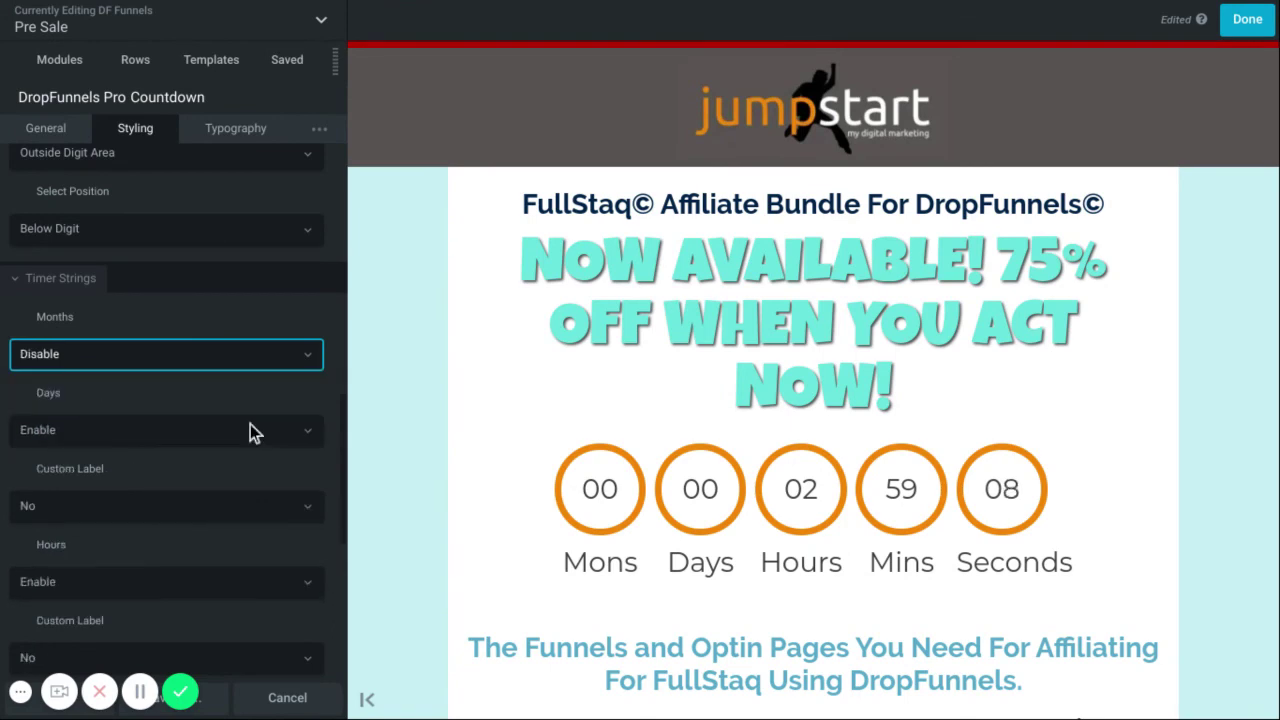
# Step: Disable the Days unit in the countdown's timer strings
pyautogui.scroll(-2, 250, 424)
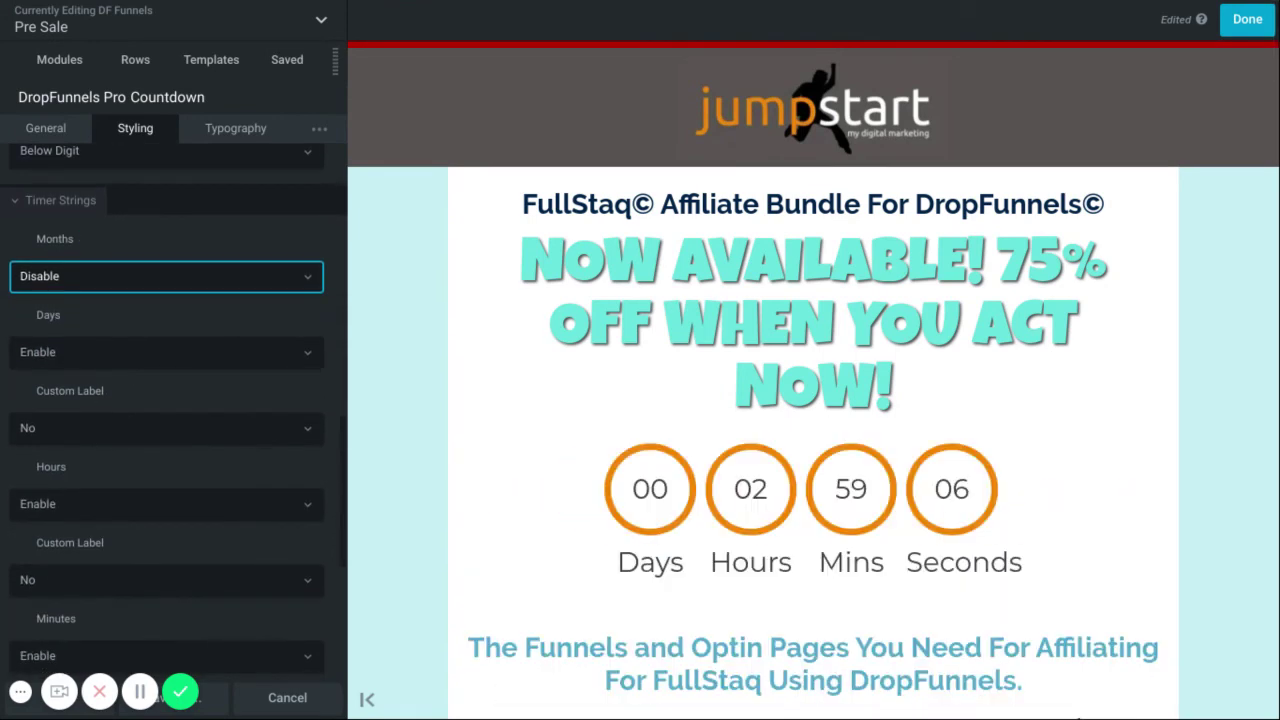
pyautogui.click(310, 354)
pyautogui.click(220, 428)
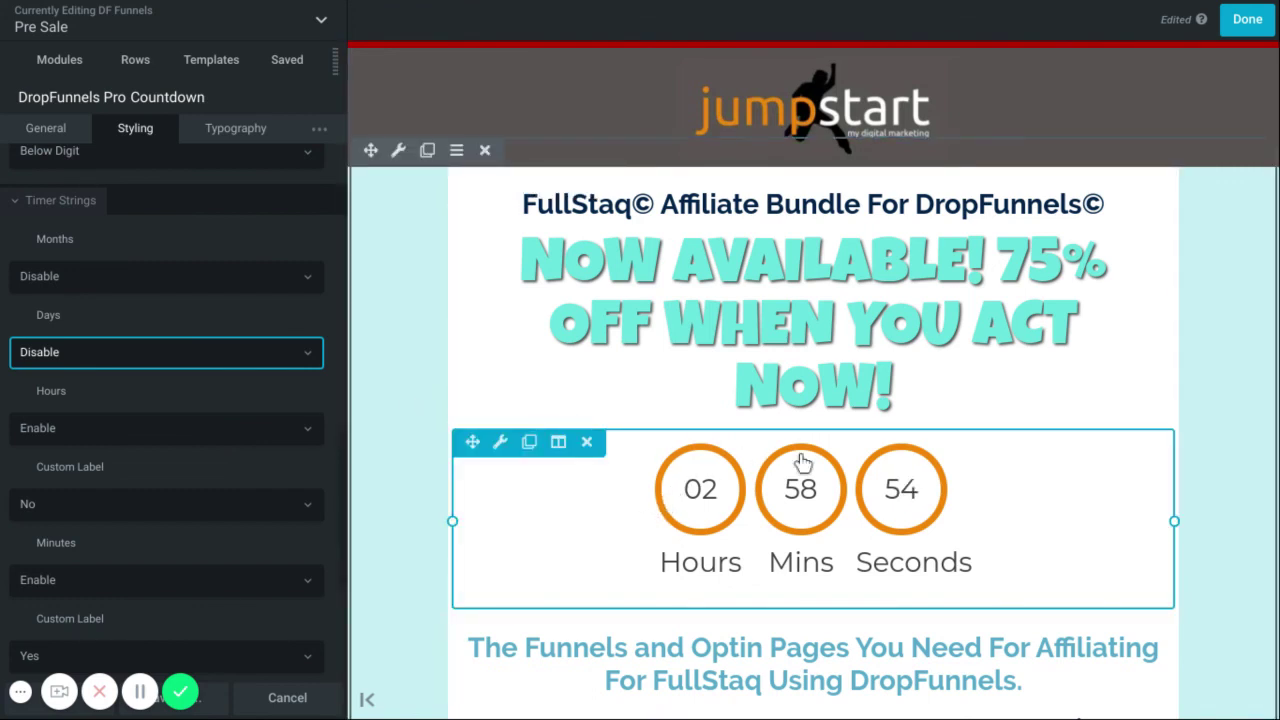
# Step: Add another Countdown module further down the page, below the orange YES! I WANT TO SAVE 75% TODAY! button
pyautogui.scroll(-2, 800, 463)
pyautogui.scroll(-1, 803, 460)
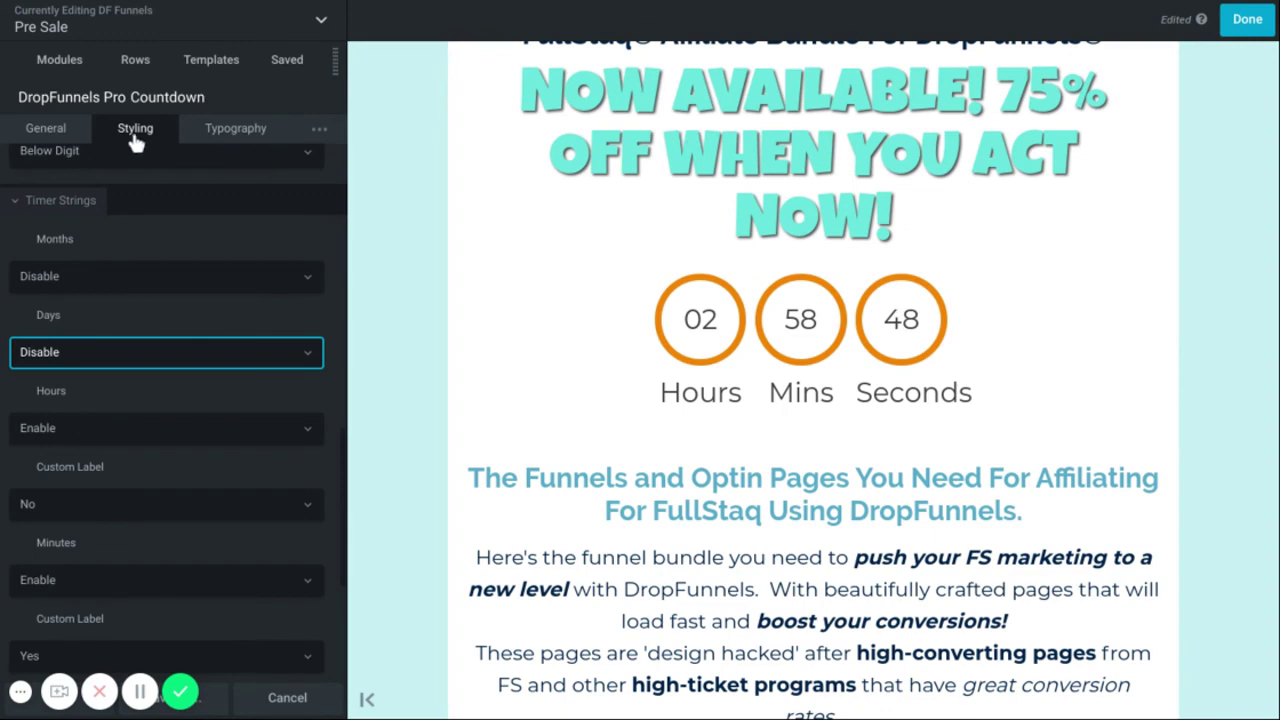
pyautogui.click(60, 62)
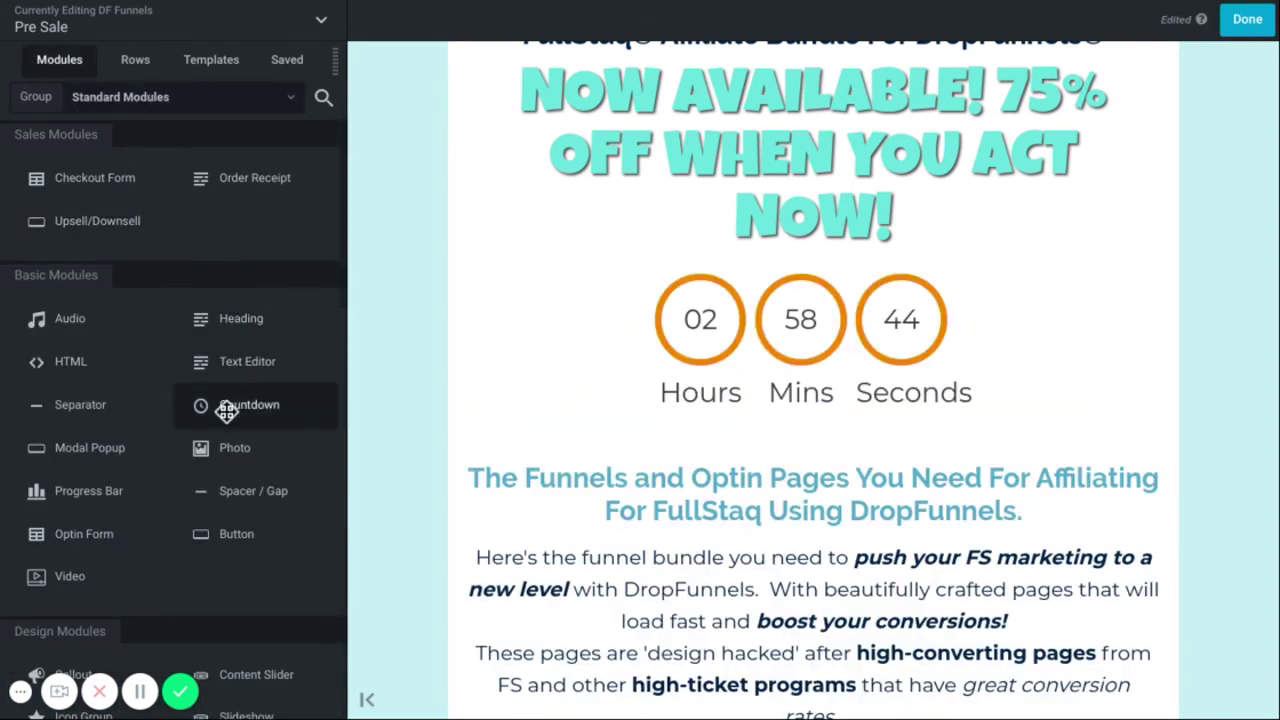
pyautogui.moveTo(226, 410); pyautogui.dragTo(718, 487)
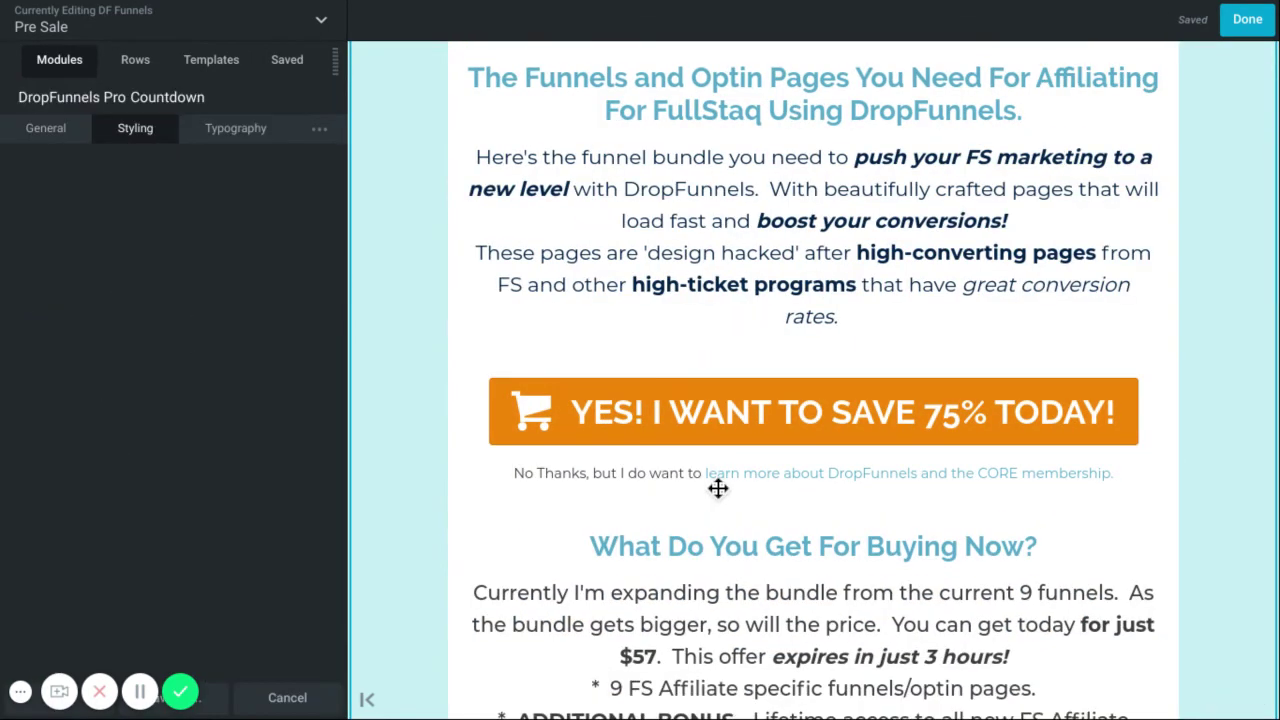